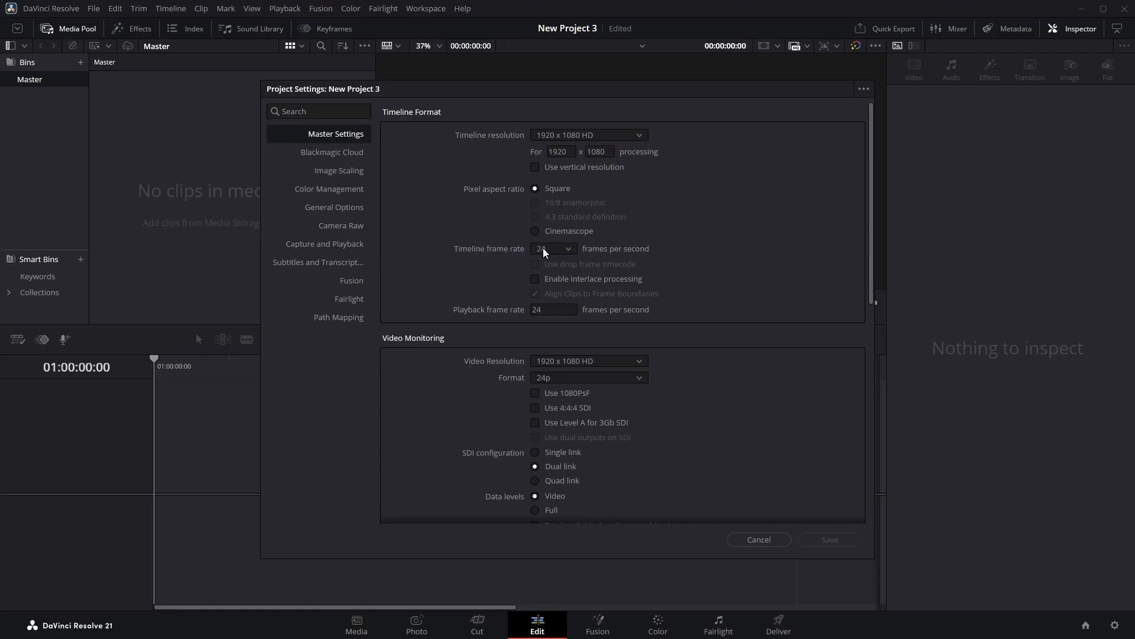
Step: Set the project's timeline frame rate to 30 frames per second and save the project settings
{"action": "left_click", "coordinate": [544, 250]}
{"action": "left_click", "coordinate": [555, 346]}
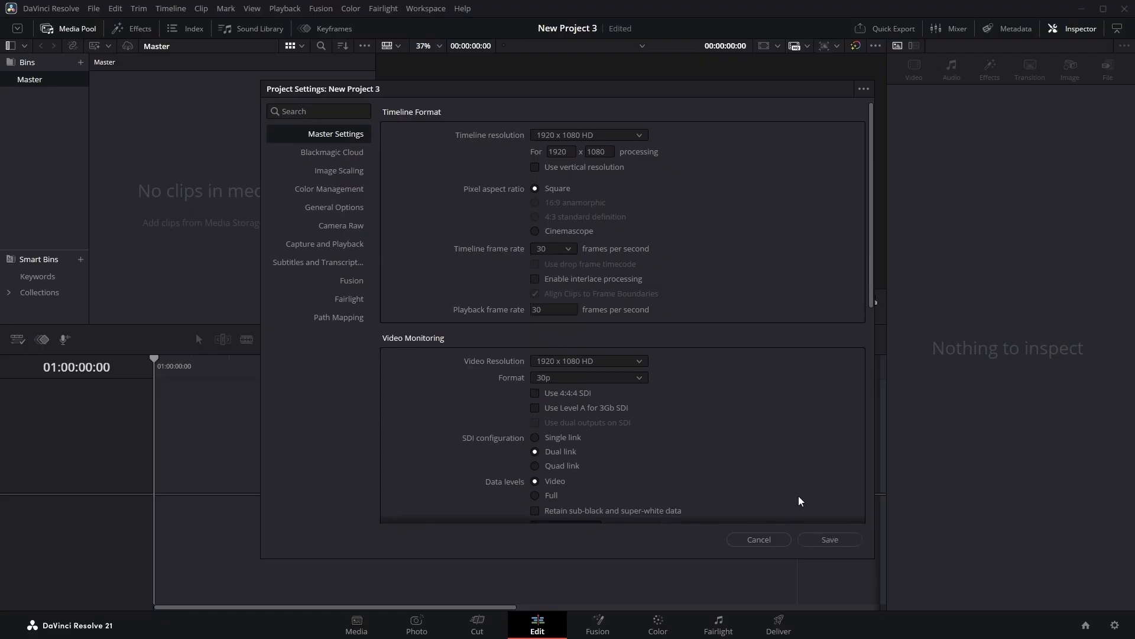
{"action": "left_click", "coordinate": [828, 539]}
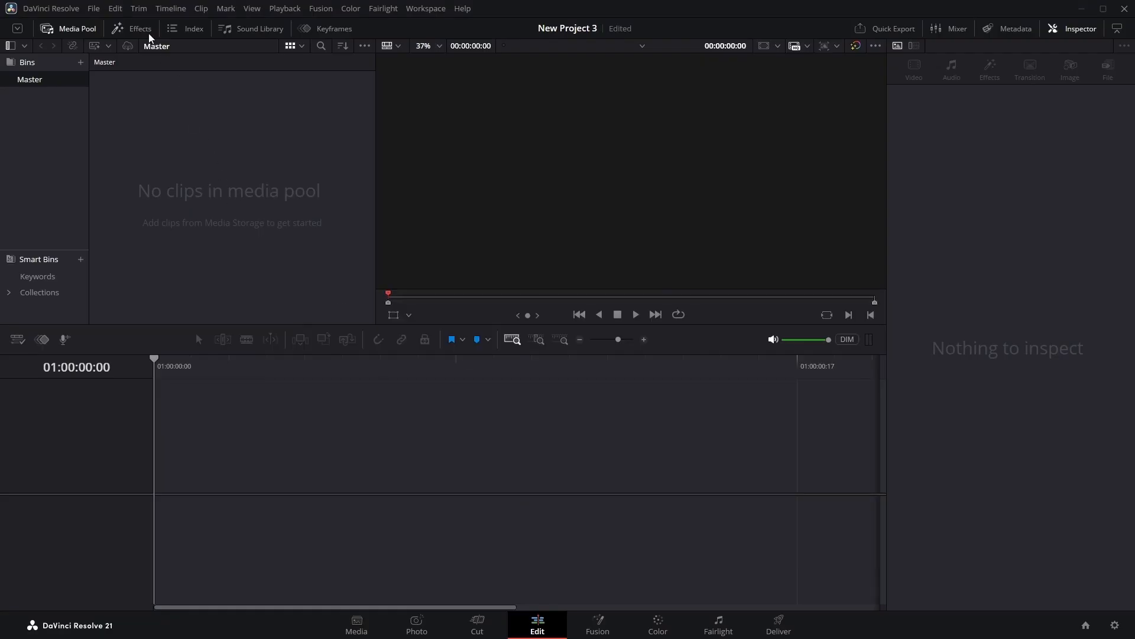
Step: Place a Fusion Composition effect at the start of the timeline and open the clip in the Fusion page
{"action": "left_click", "coordinate": [133, 28]}
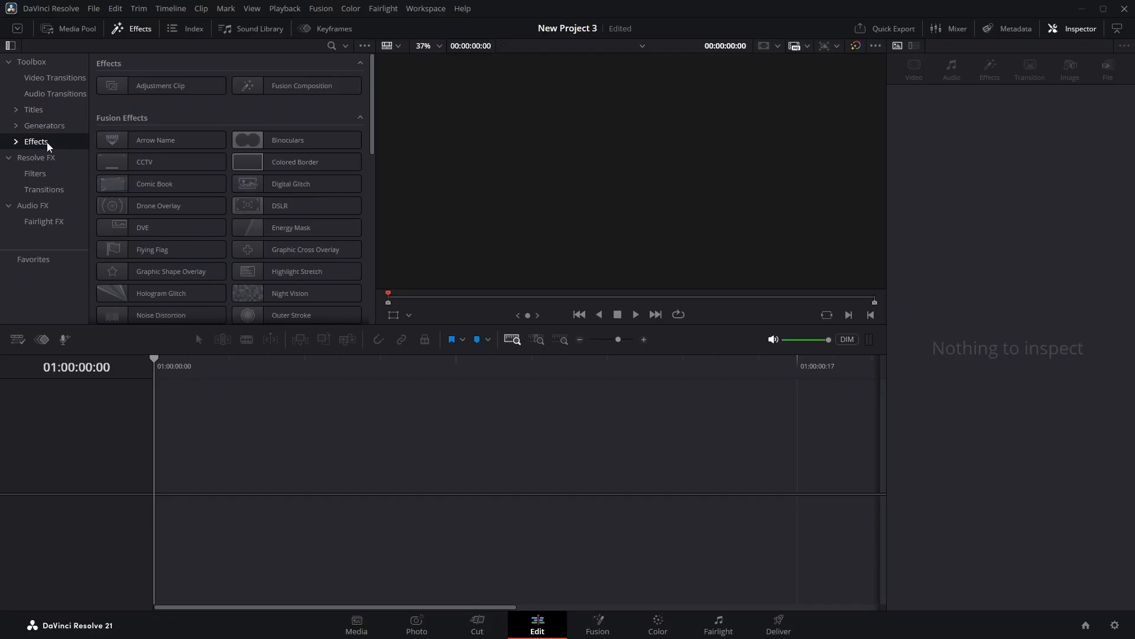
{"action": "left_click_drag", "start_coordinate": [277, 85], "coordinate": [195, 482]}
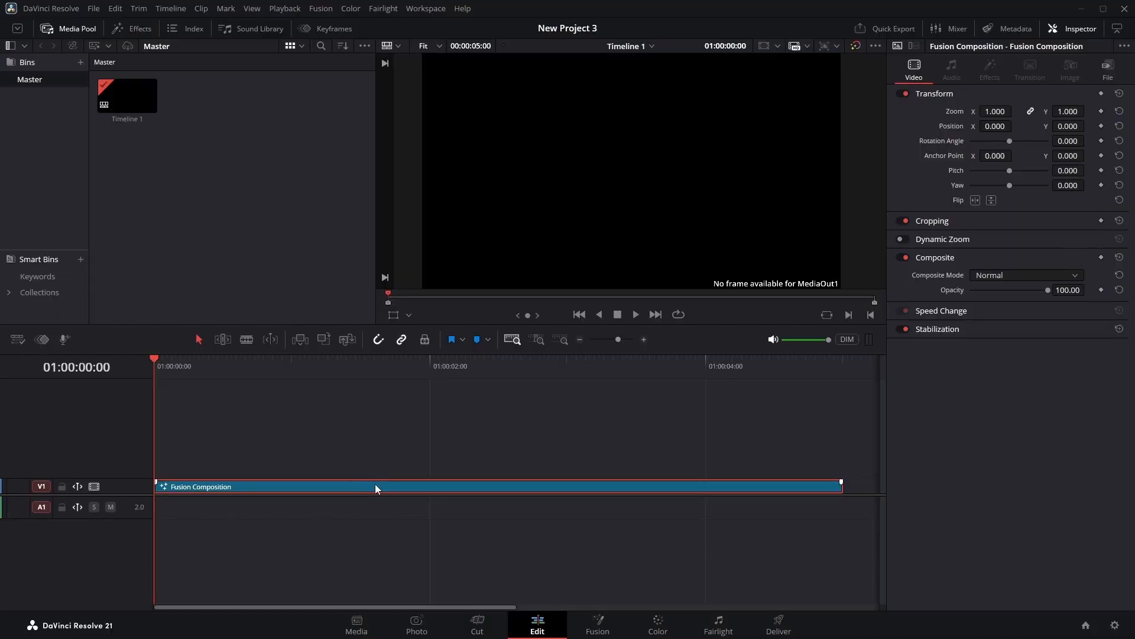
{"action": "right_click", "coordinate": [375, 483]}
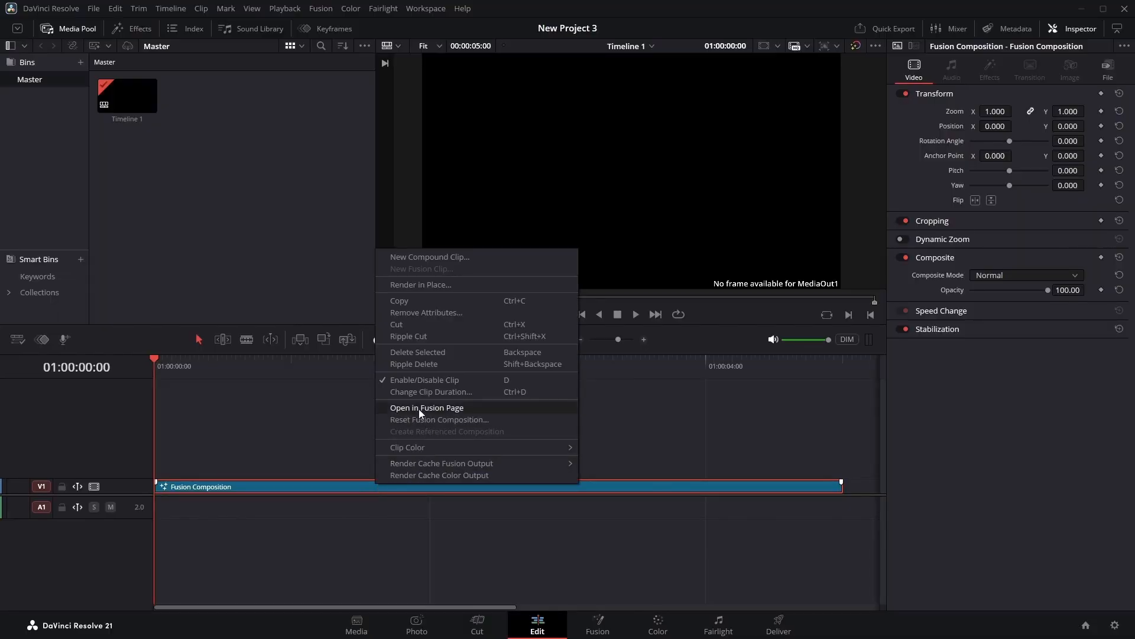
{"action": "left_click", "coordinate": [438, 409]}
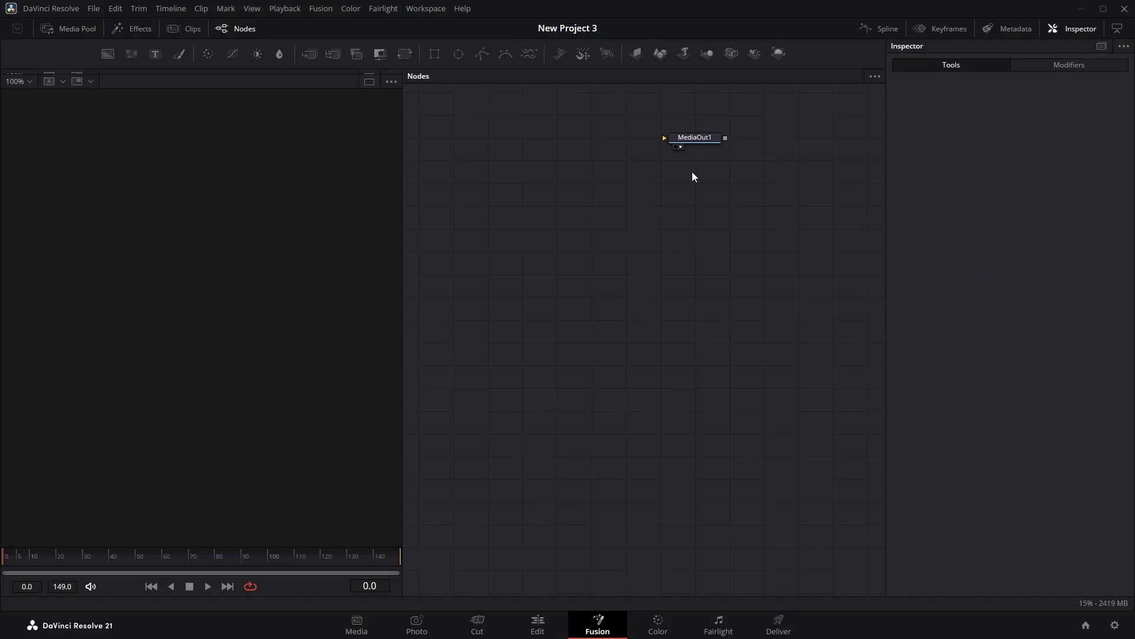
Step: Add a Background node feeding MediaOut1 and colour it light grey
{"action": "left_click_drag", "start_coordinate": [107, 54], "coordinate": [413, 298]}
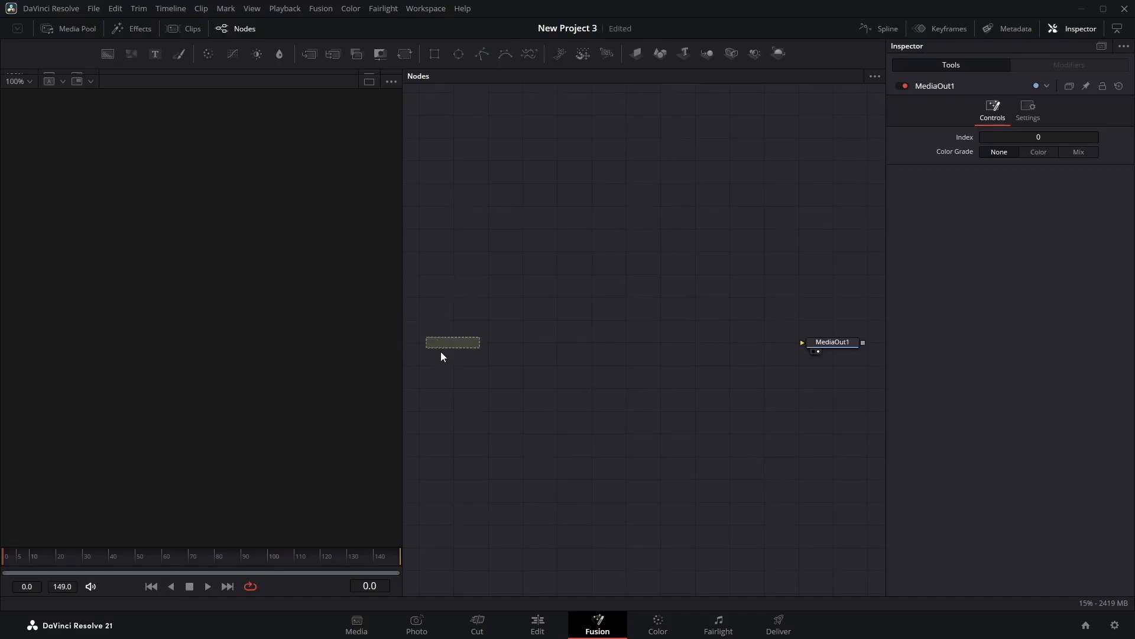
{"action": "left_click_drag", "start_coordinate": [441, 351], "coordinate": [818, 347]}
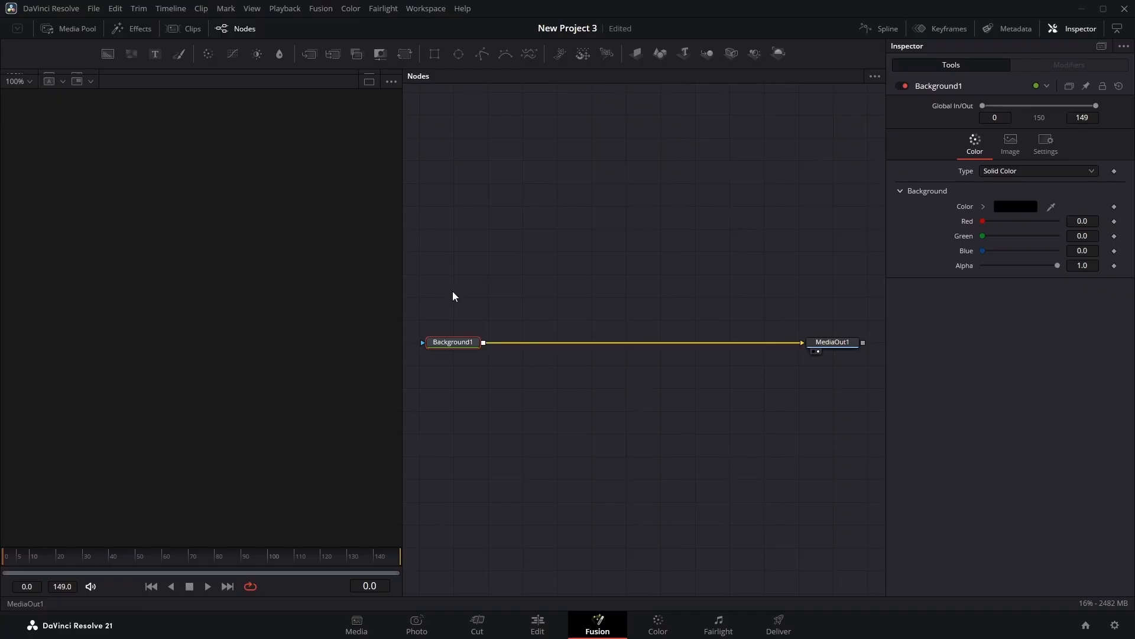
{"action": "left_click", "coordinate": [1015, 206]}
{"action": "left_click_drag", "start_coordinate": [705, 256], "coordinate": [707, 231]}
{"action": "left_click", "coordinate": [688, 424]}
Step: Add a Text node merged over the background and shift both new nodes away from Background1 for spacing
{"action": "left_click_drag", "start_coordinate": [155, 54], "coordinate": [485, 344]}
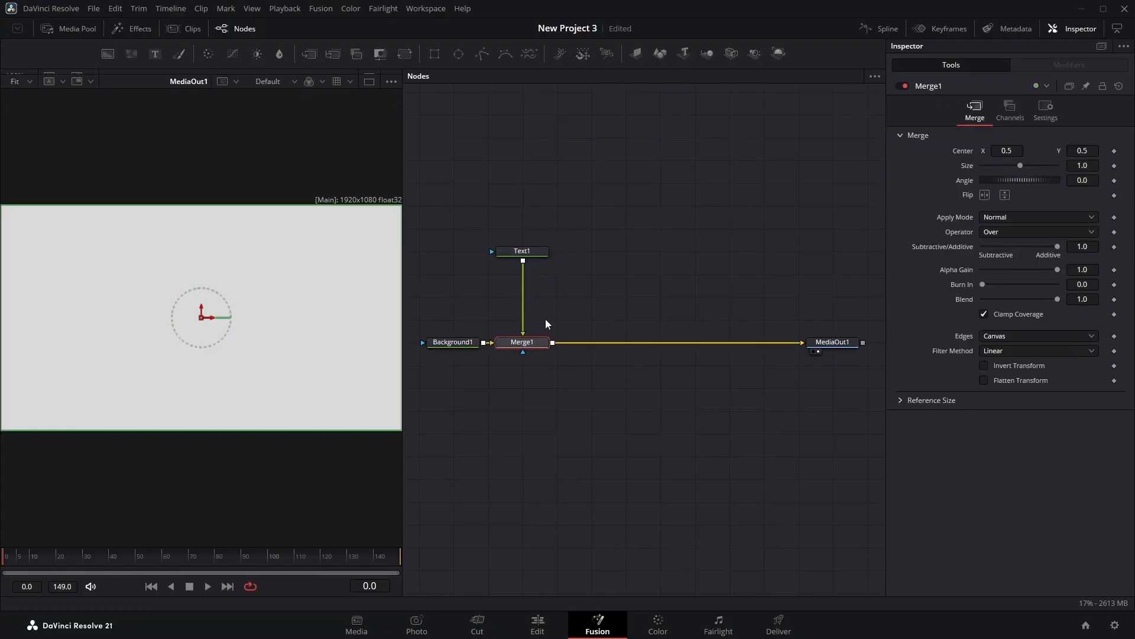
{"action": "left_click_drag", "start_coordinate": [518, 202], "coordinate": [569, 347]}
{"action": "left_click", "coordinate": [609, 296]}
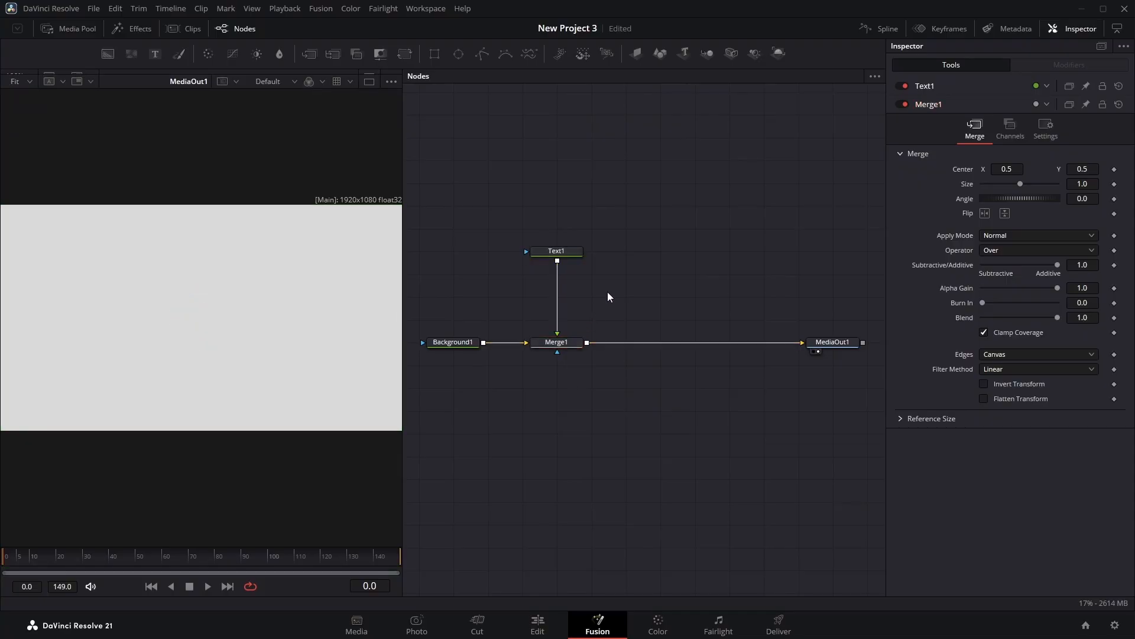
Step: Enter "Fusion Explained" as the content of the Text1 node
{"action": "left_click", "coordinate": [561, 252]}
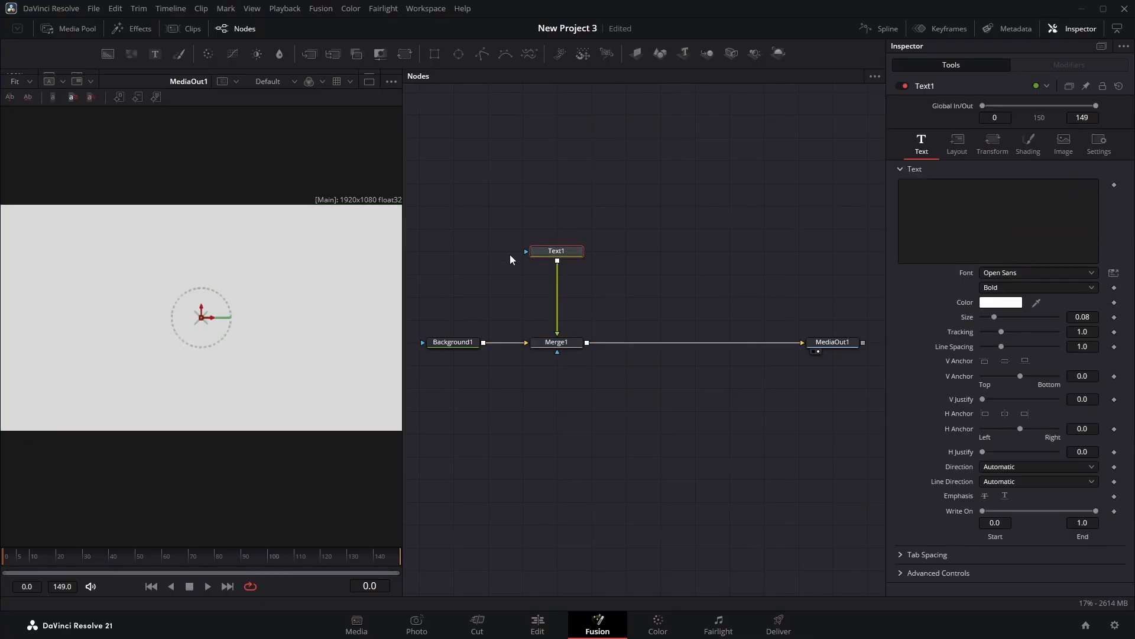
{"action": "left_click", "coordinate": [991, 208]}
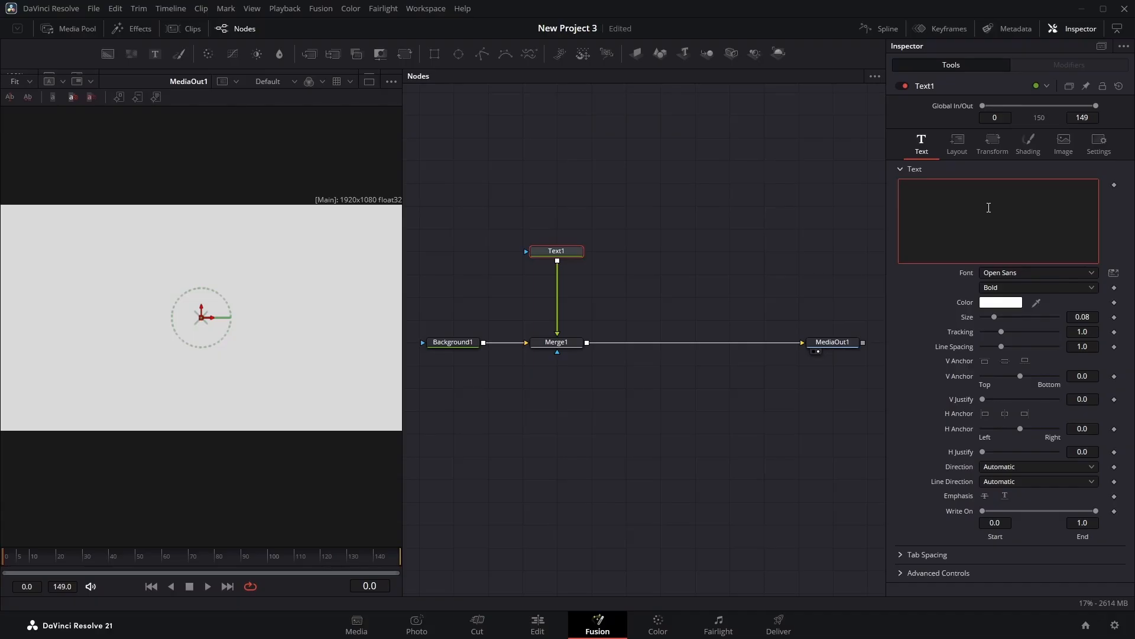
{"action": "type", "text": "Fu"}
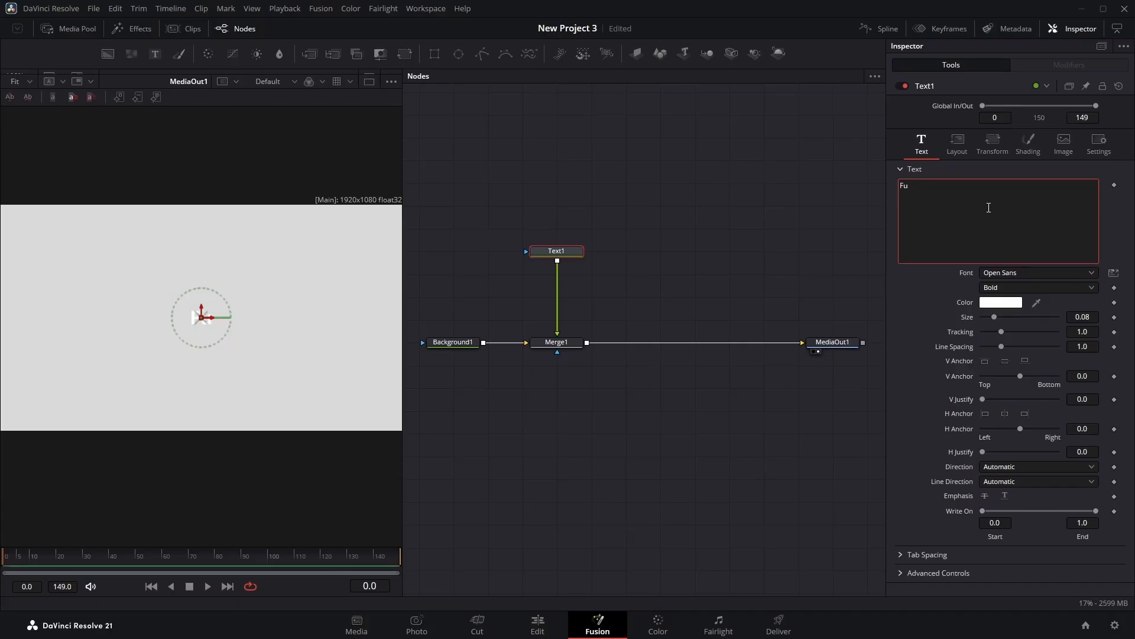
{"action": "type", "text": "sion Explained"}
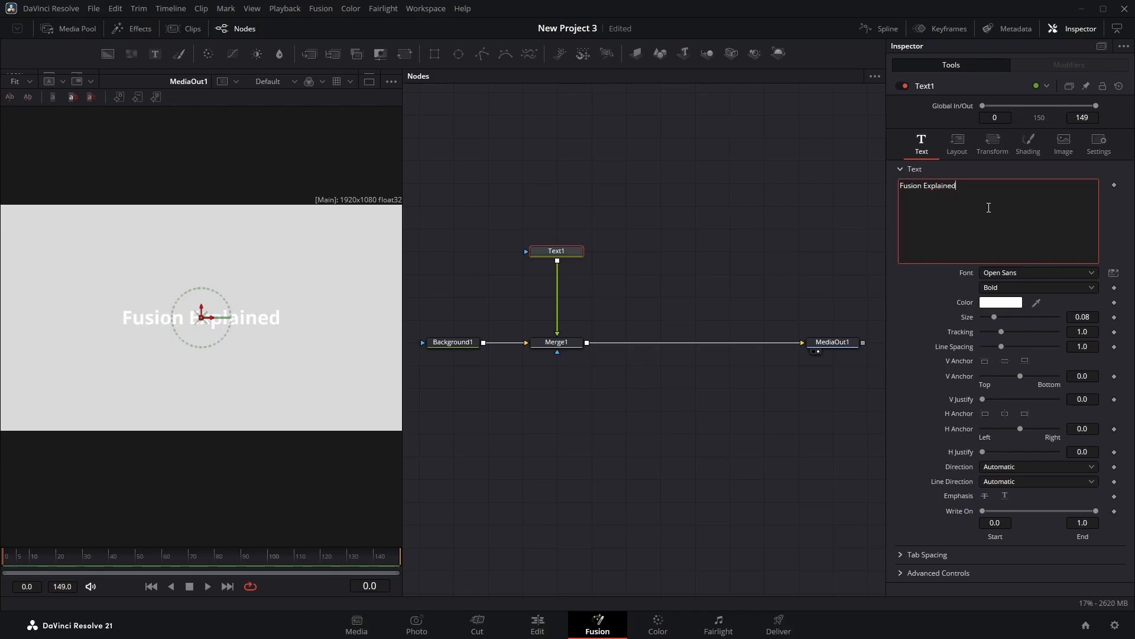
Step: Change the colour of the Text1 title to near-black
{"action": "left_click", "coordinate": [1000, 302]}
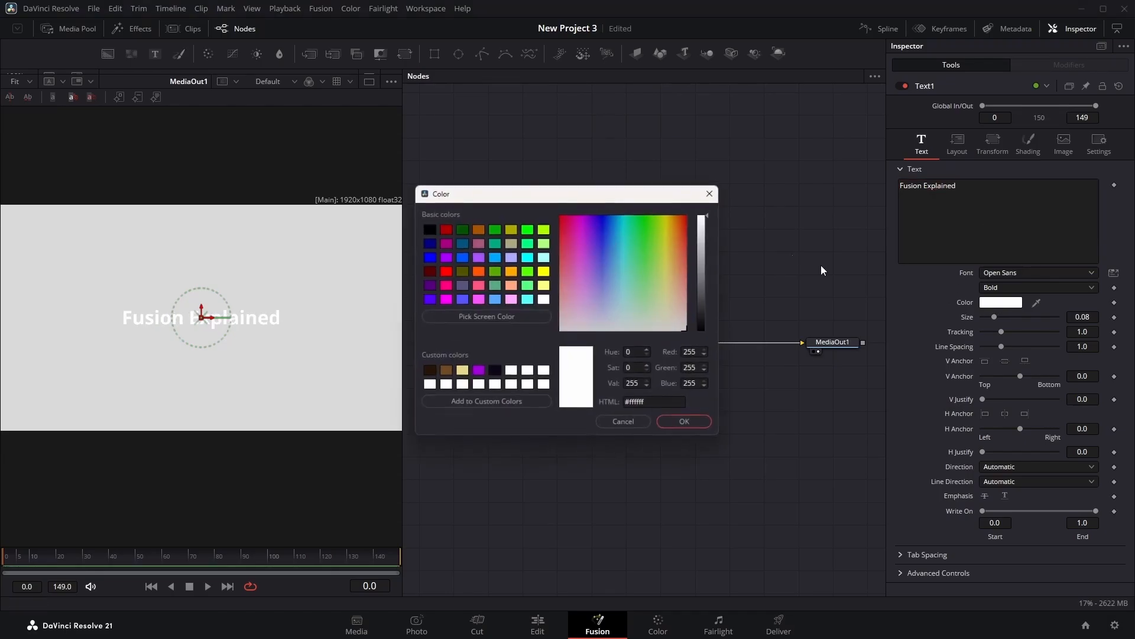
{"action": "left_click_drag", "start_coordinate": [704, 262], "coordinate": [704, 324]}
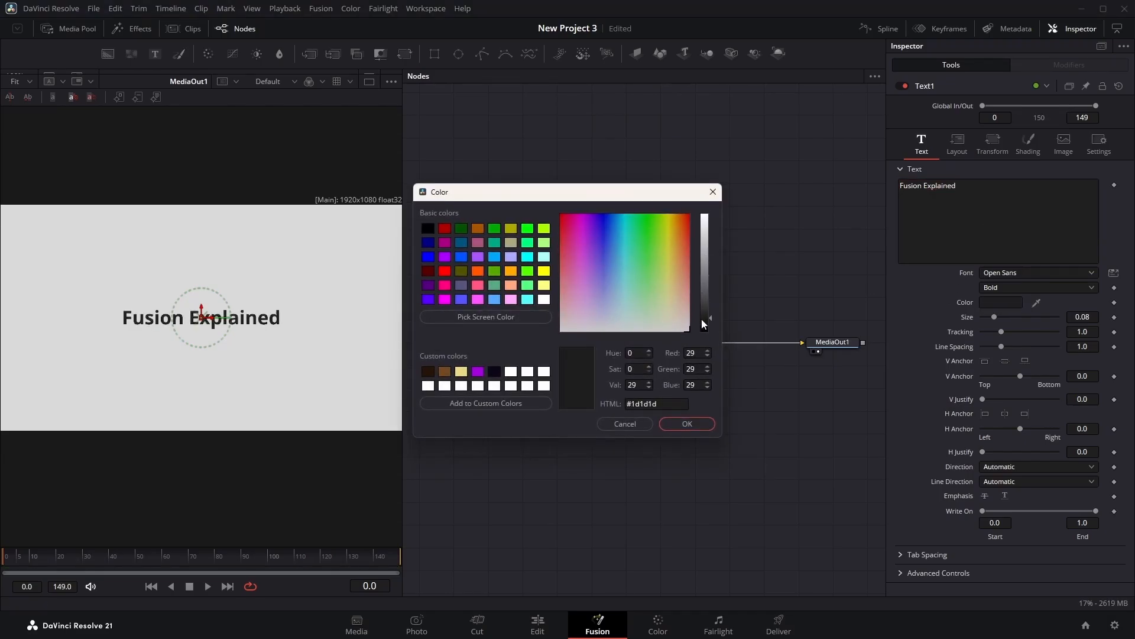
{"action": "left_click", "coordinate": [695, 420]}
Step: Set the Text1 font to SF Pro Display in the Medium style
{"action": "left_click", "coordinate": [1013, 273]}
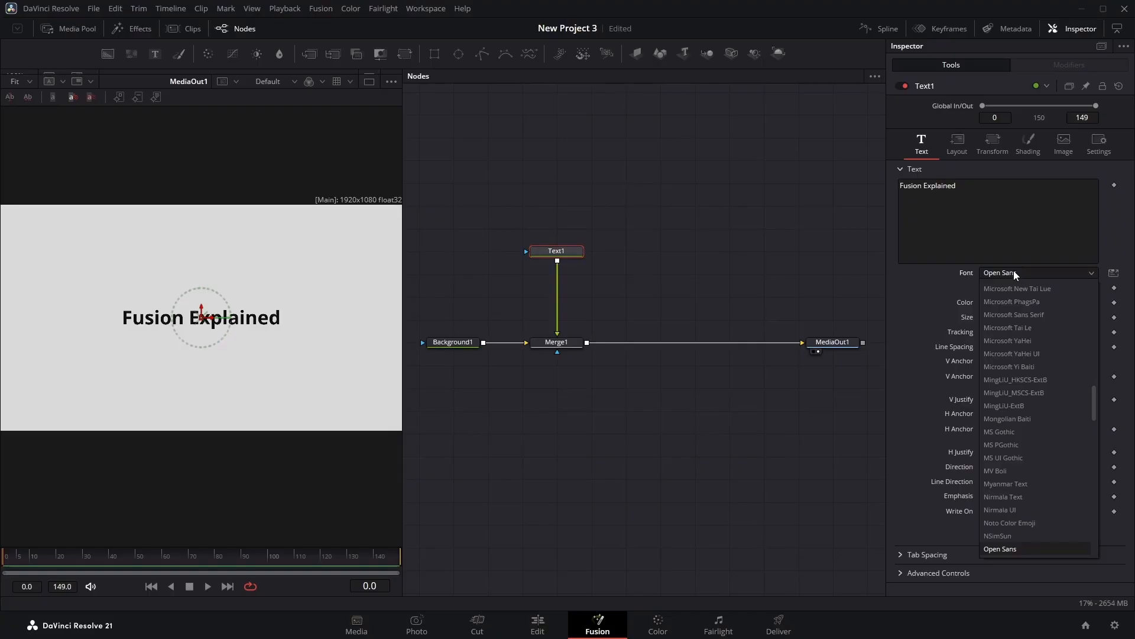
{"action": "type", "text": "sf"}
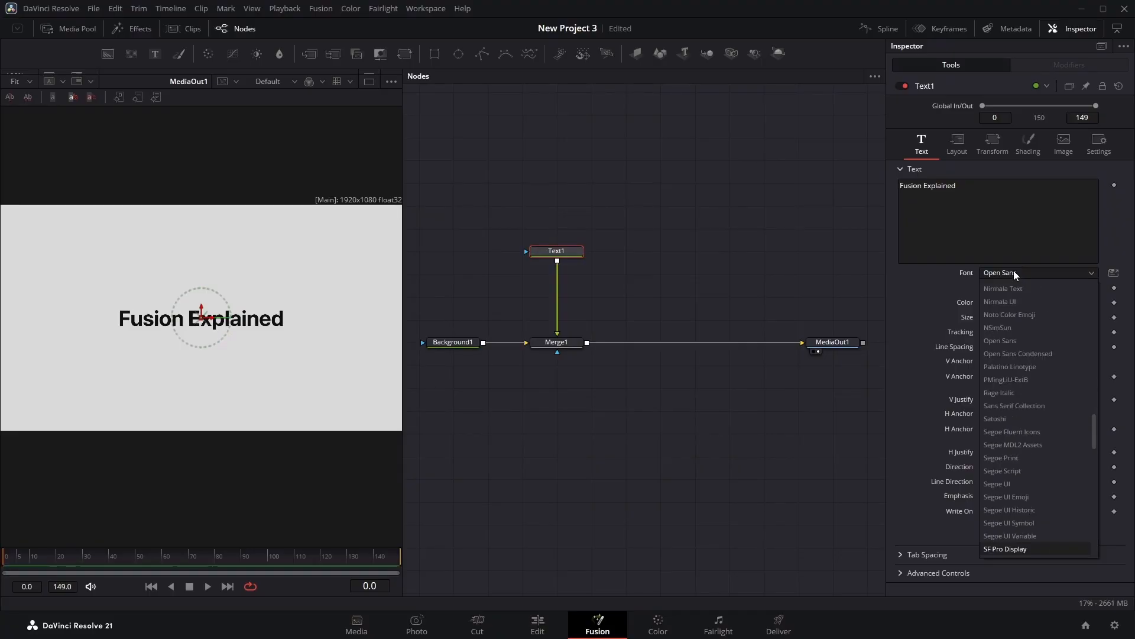
{"action": "key", "text": "Return"}
{"action": "left_click", "coordinate": [997, 288]}
{"action": "left_click", "coordinate": [998, 315]}
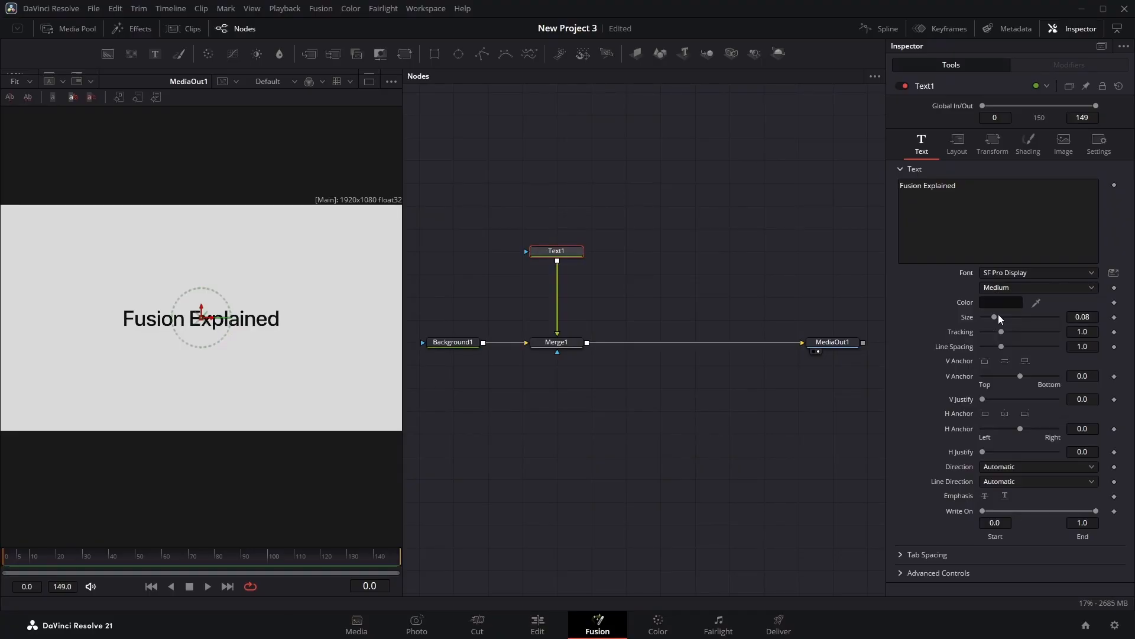
Step: Mask the Text1 node with a Rectangle and test moving the mask horizontally across the title
{"action": "left_click", "coordinate": [554, 252]}
{"action": "left_click", "coordinate": [435, 53]}
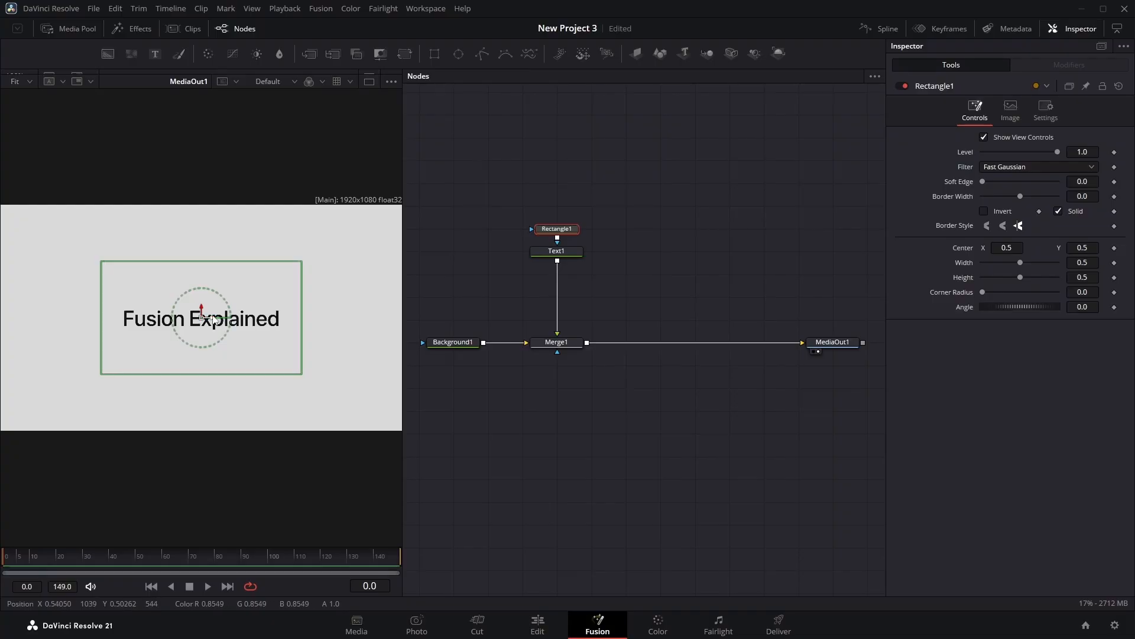
{"action": "mouse_move", "coordinate": [213, 319]}
{"action": "left_mouse_down"}
{"action": "mouse_move", "coordinate": [66, 319]}
{"action": "mouse_move", "coordinate": [201, 323]}
{"action": "left_mouse_up"}
Step: Try shortening the Write On end of Text1, and undo the change
{"action": "left_click", "coordinate": [555, 250]}
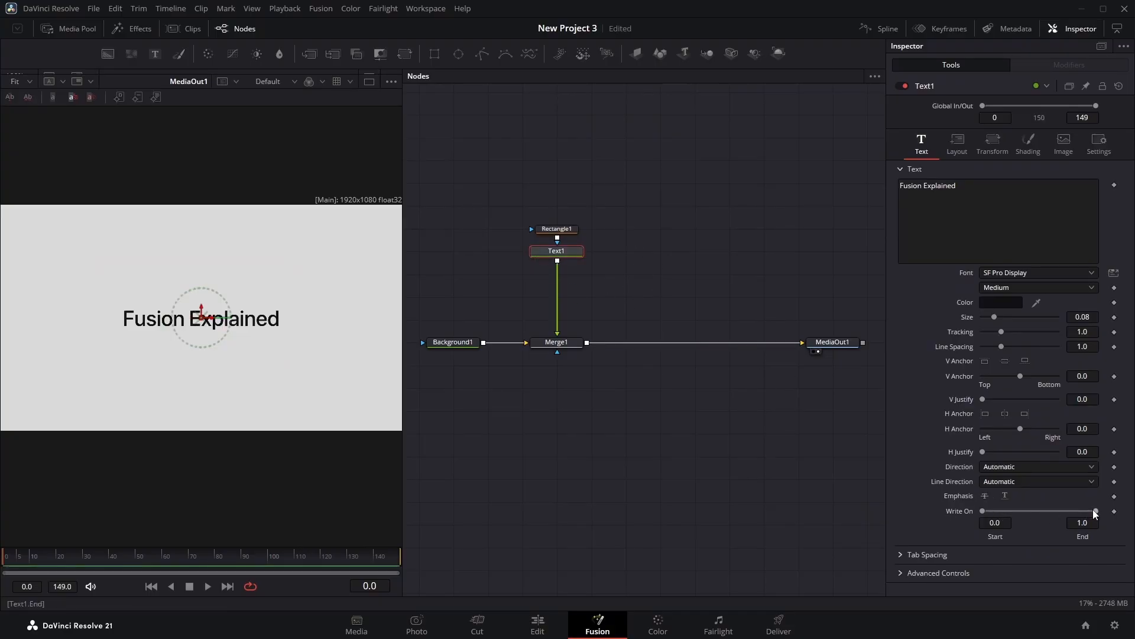
{"action": "left_click_drag", "start_coordinate": [1093, 509], "coordinate": [1025, 512]}
{"action": "key", "text": "ctrl+z"}
Step: Reduce the Rectangle1 mask's height to about 0.139 around the title, with its centre at X 0.5
{"action": "left_click", "coordinate": [563, 232]}
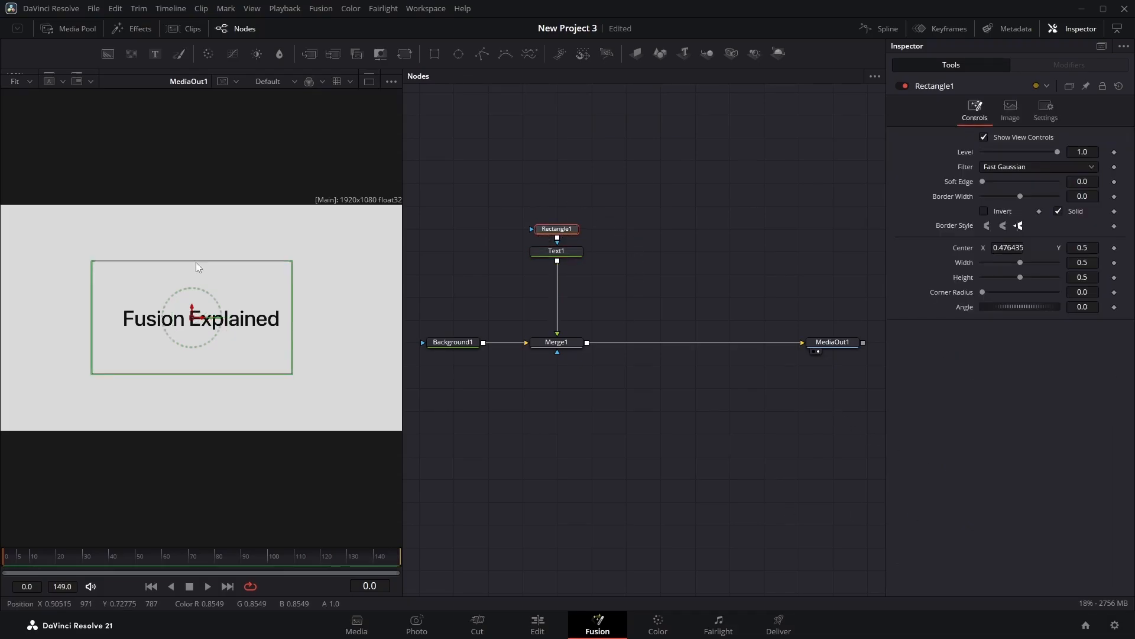
{"action": "left_click_drag", "start_coordinate": [192, 262], "coordinate": [198, 302]}
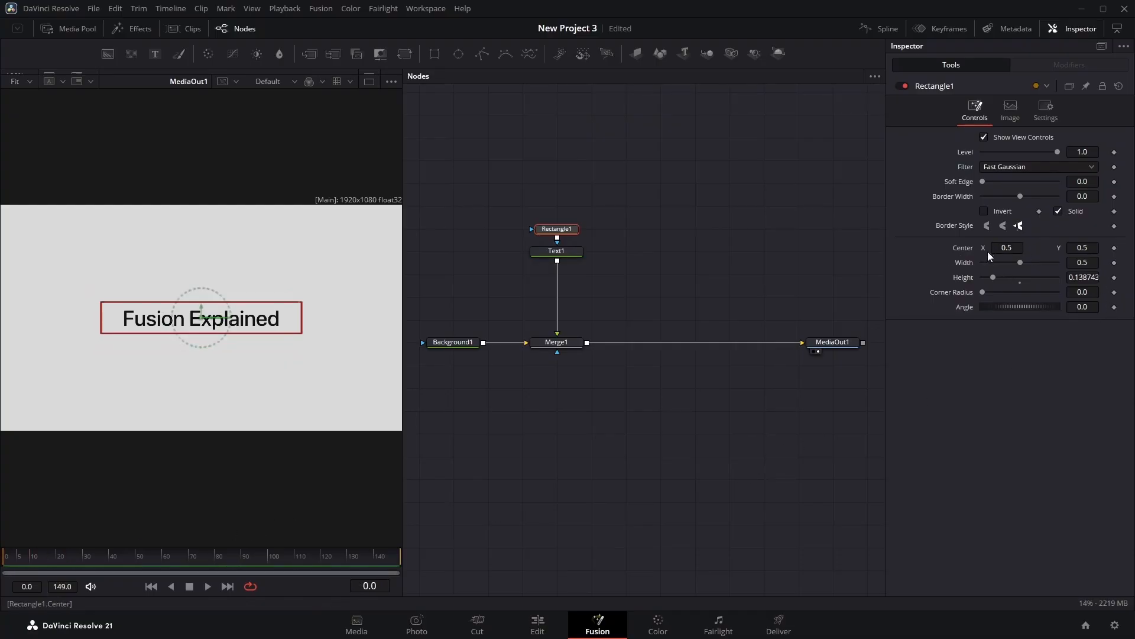
Step: Keyframe the Rectangle1 mask's Center at frame 0 and at frame 30, keeping X and Y at 0.5
{"action": "left_click", "coordinate": [1114, 248]}
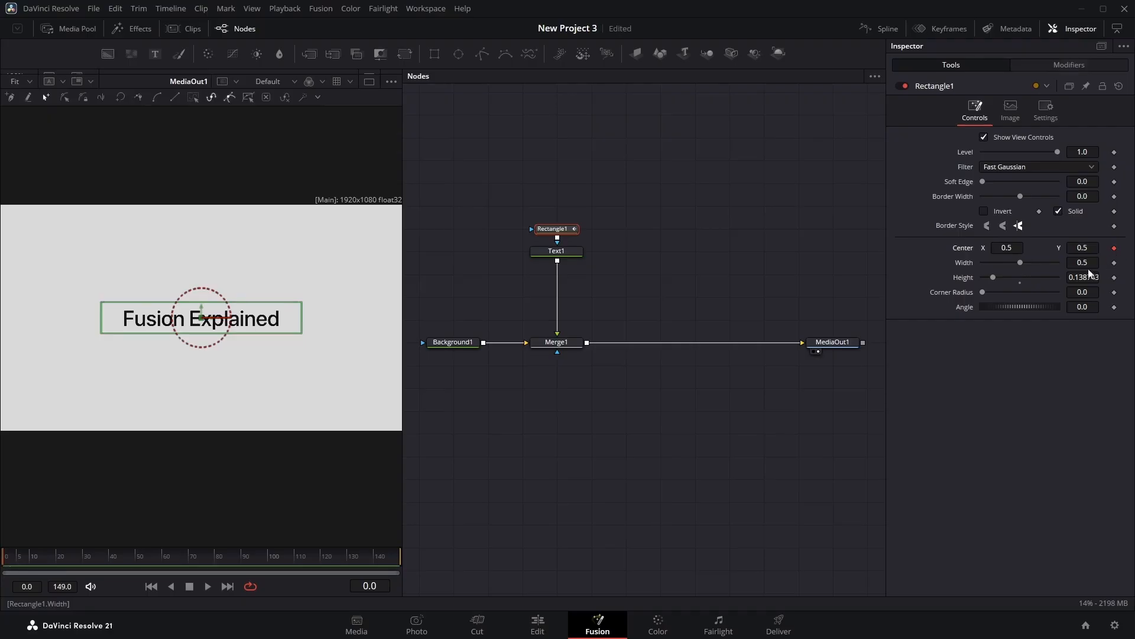
{"action": "left_click", "coordinate": [84, 552]}
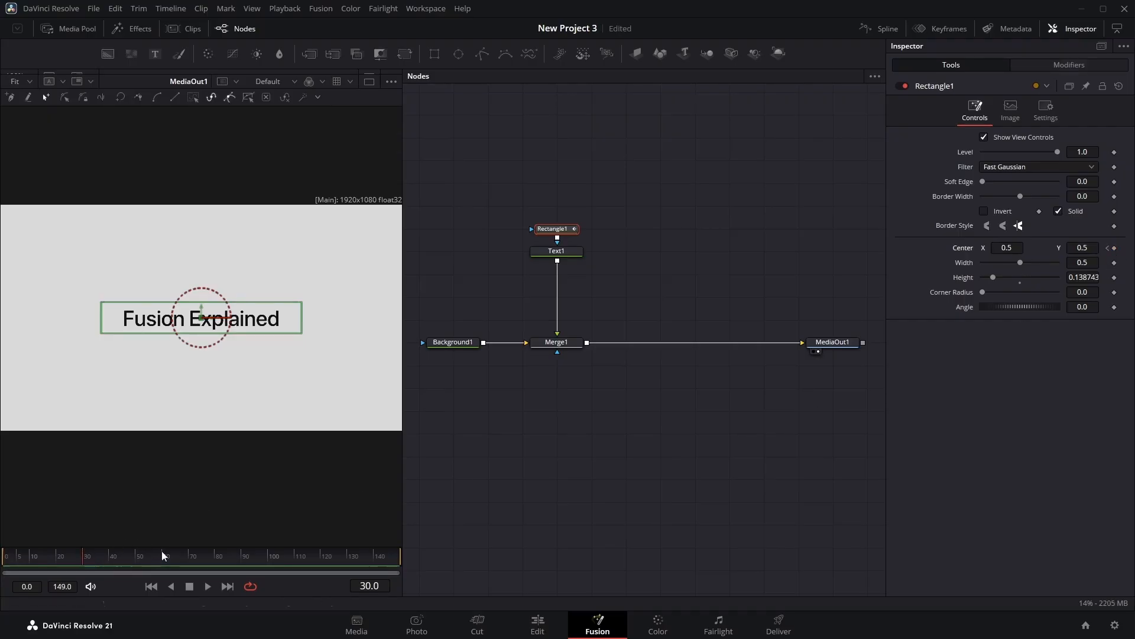
{"action": "left_click", "coordinate": [1114, 249]}
Step: Set the Rectangle1 mask's Center X to 0.009 at frame 0 so the mask starts off the title
{"action": "left_click", "coordinate": [6, 556]}
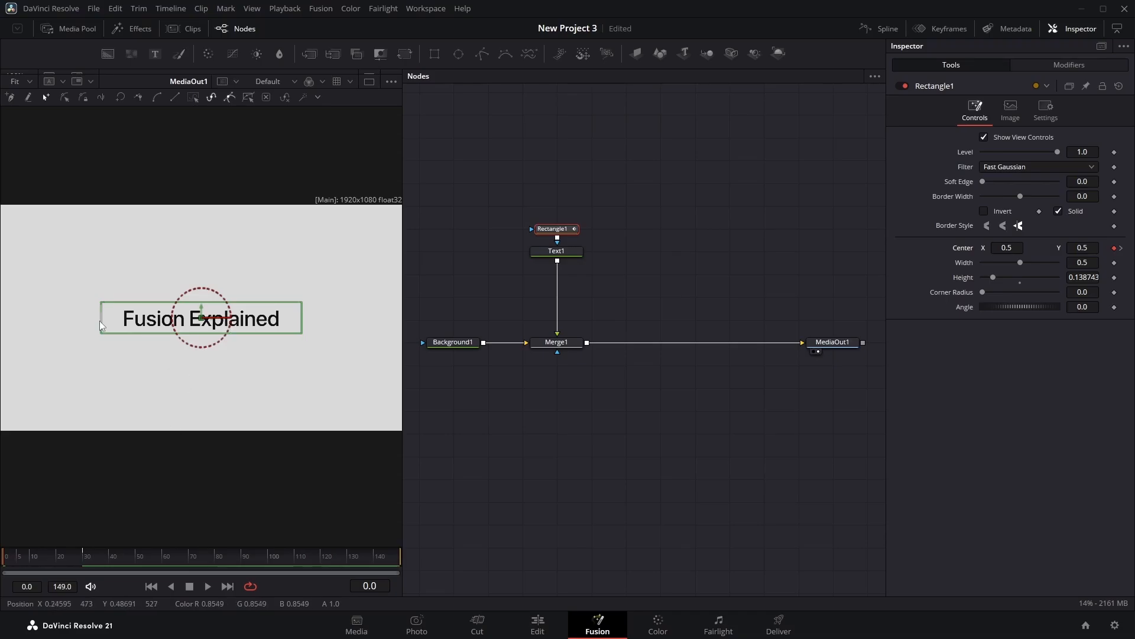
{"action": "left_click", "coordinate": [55, 546]}
{"action": "left_click_drag", "start_coordinate": [54, 547], "coordinate": [3, 566]}
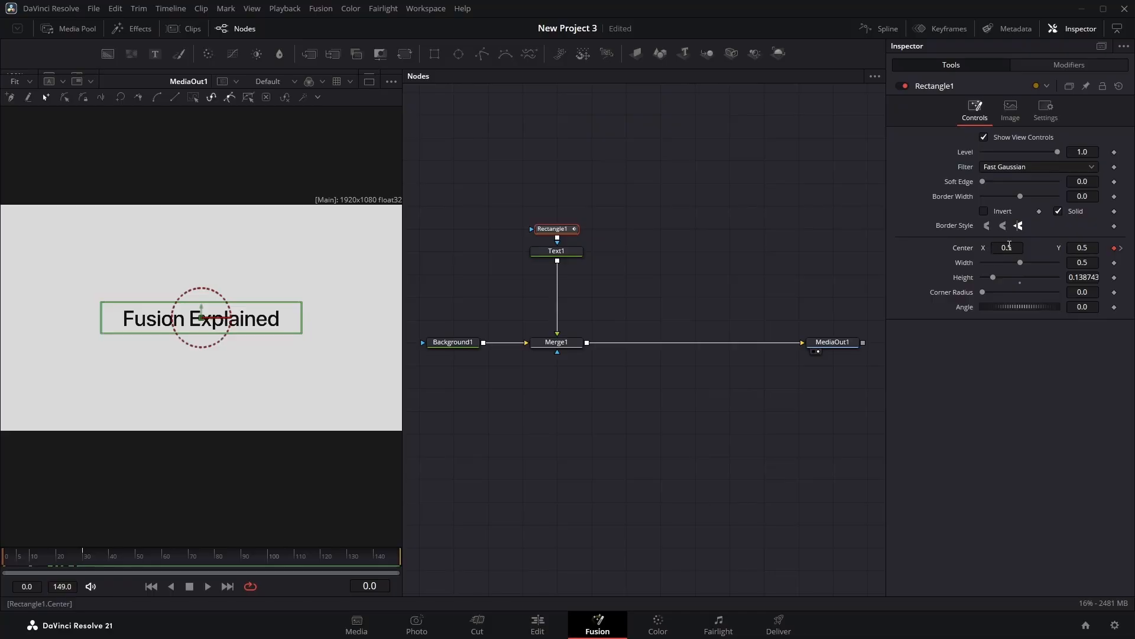
{"action": "left_click_drag", "start_coordinate": [1008, 245], "coordinate": [504, 496]}
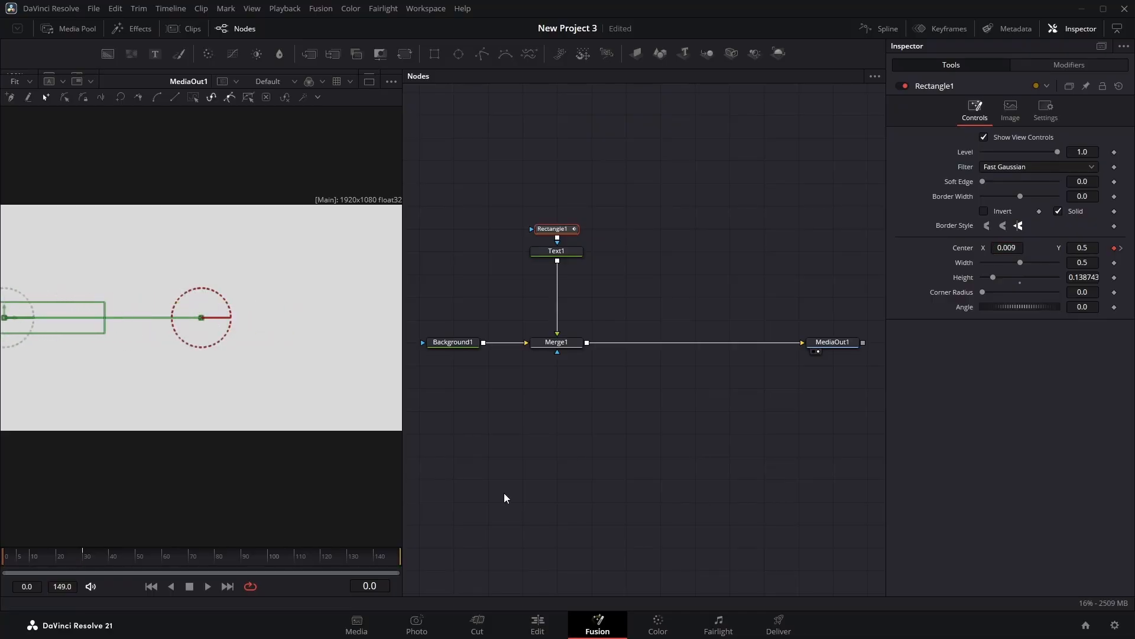
Step: Play the mask reveal from frame 0, rewind, and play it again to review the animation
{"action": "key", "text": "space"}
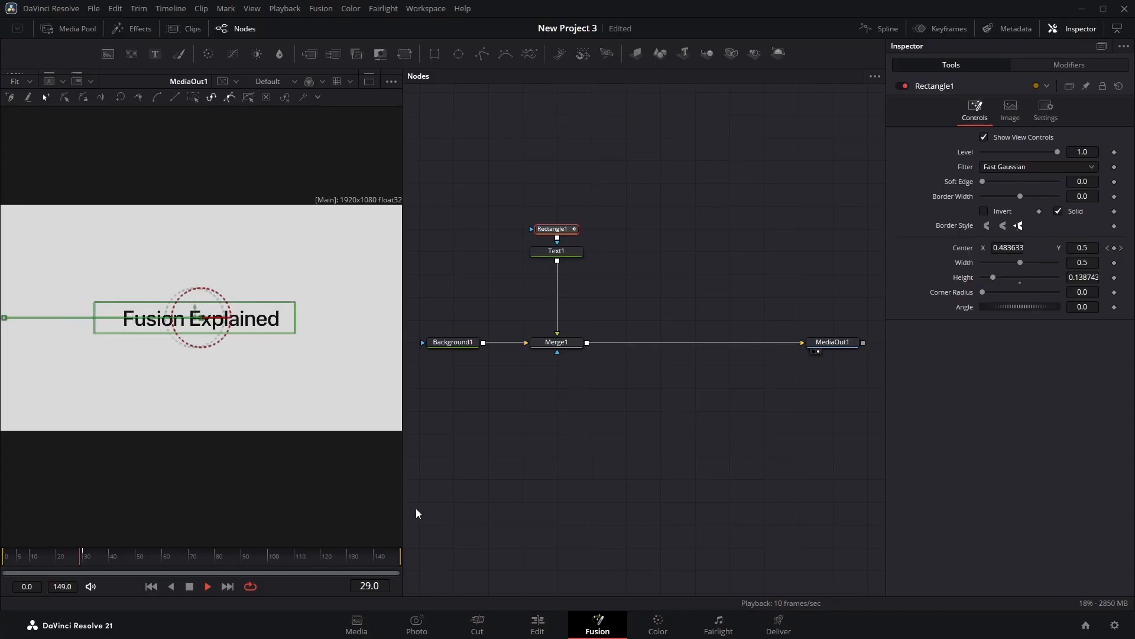
{"action": "key", "text": "space"}
{"action": "left_click_drag", "start_coordinate": [80, 553], "coordinate": [3, 555]}
{"action": "key", "text": "space"}
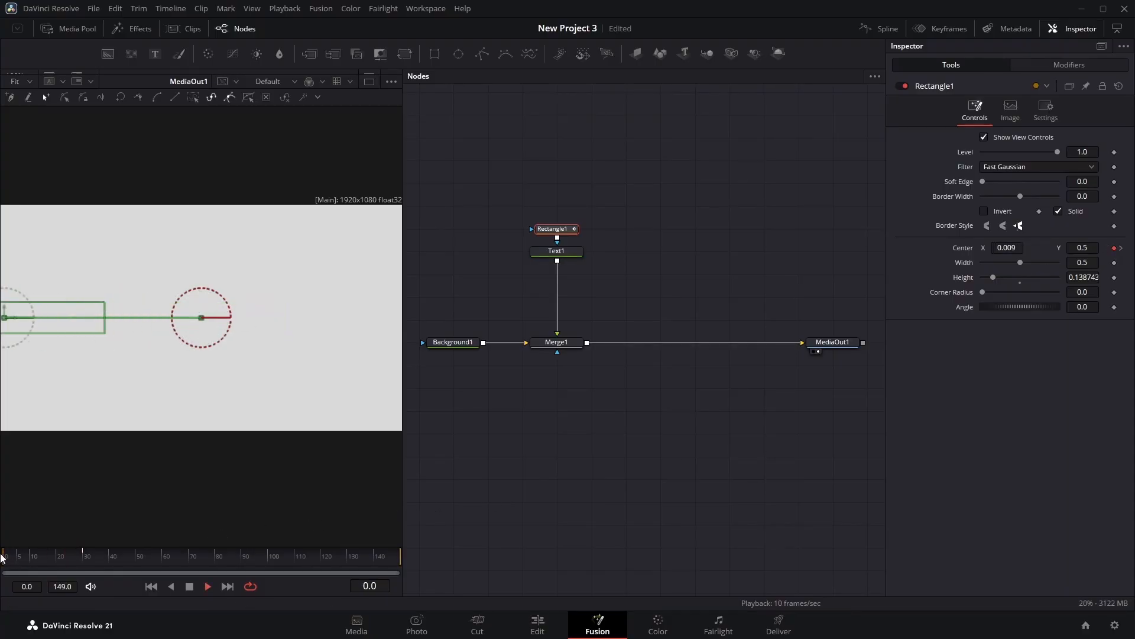
{"action": "key", "text": "space"}
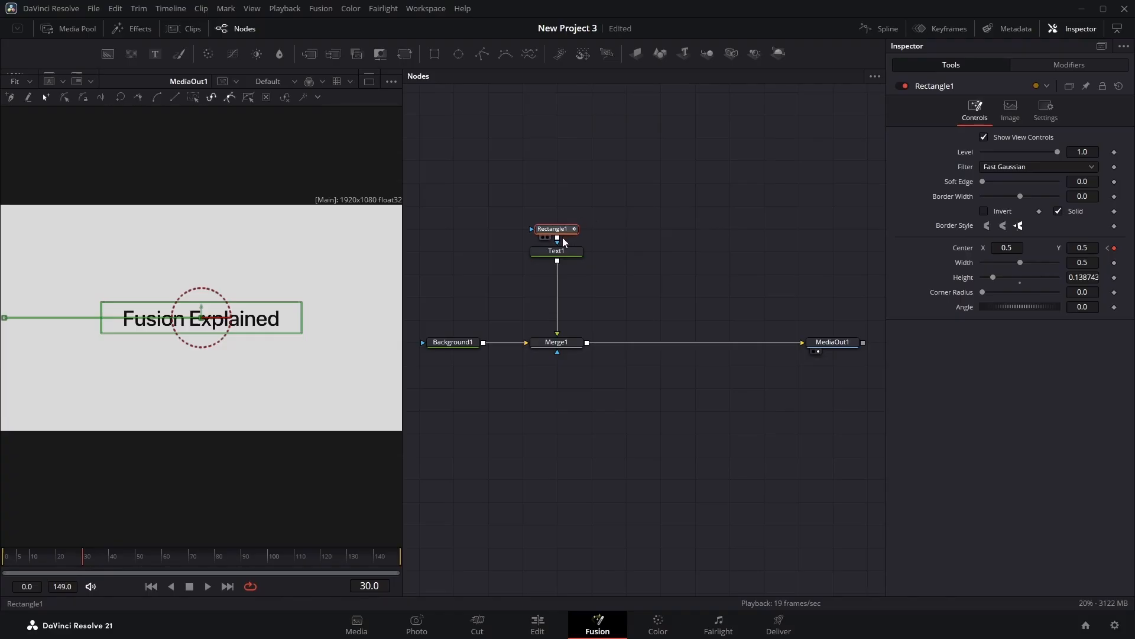
Step: Open the Spline editor for Rectangle1 and toggle Show Only Selected Tool off and back on
{"action": "left_click", "coordinate": [868, 36]}
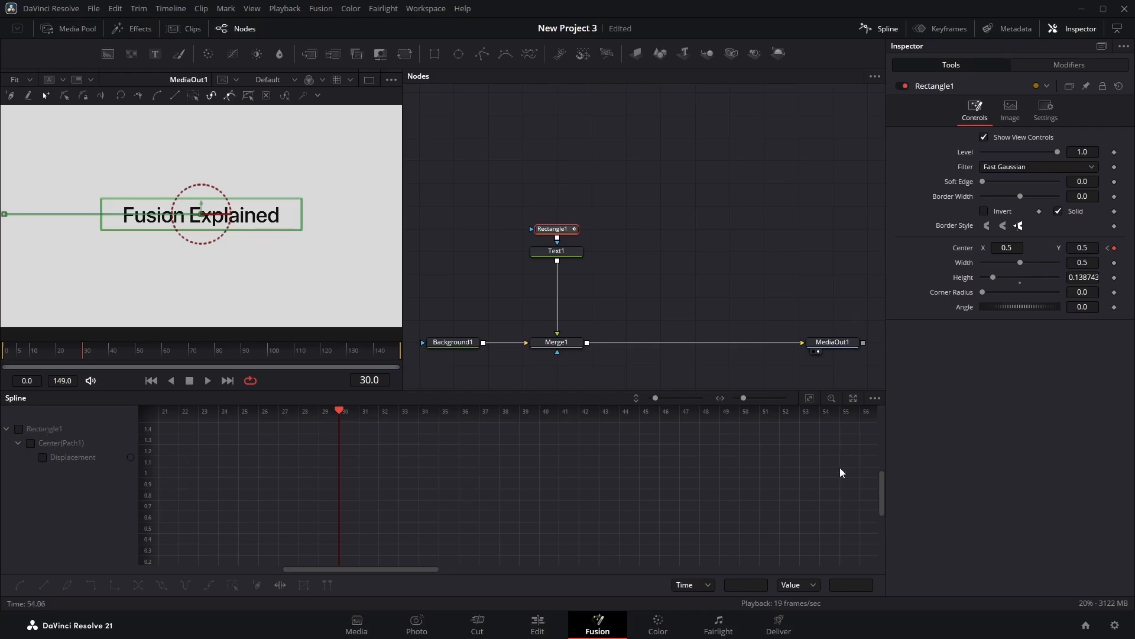
{"action": "left_click", "coordinate": [877, 398]}
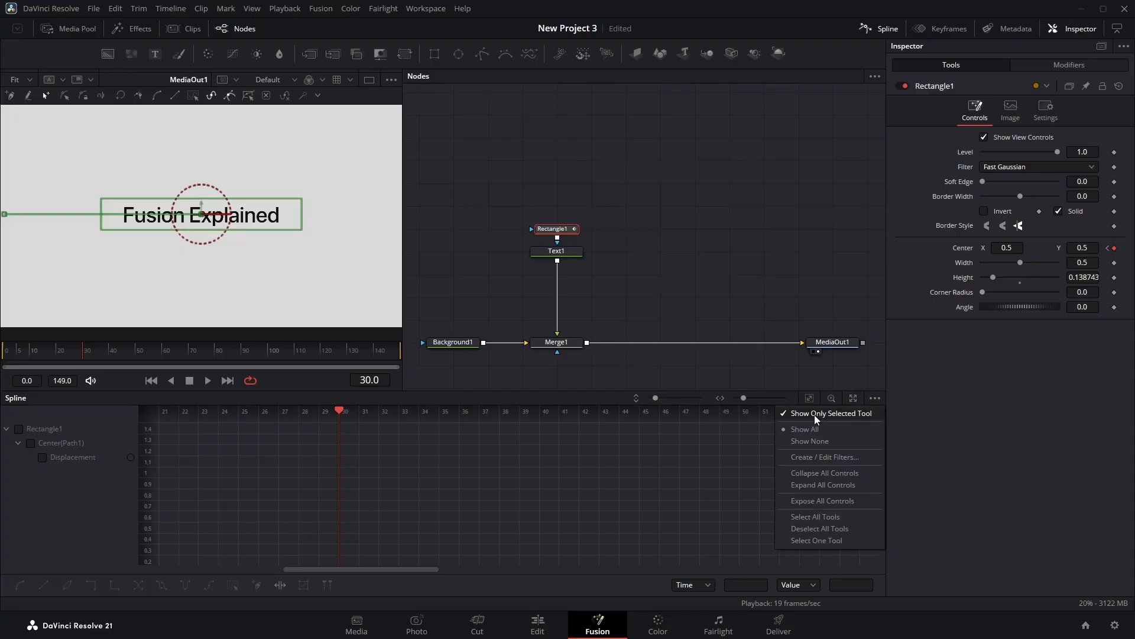
{"action": "left_click", "coordinate": [814, 413]}
{"action": "left_click", "coordinate": [870, 400]}
{"action": "left_click", "coordinate": [836, 416]}
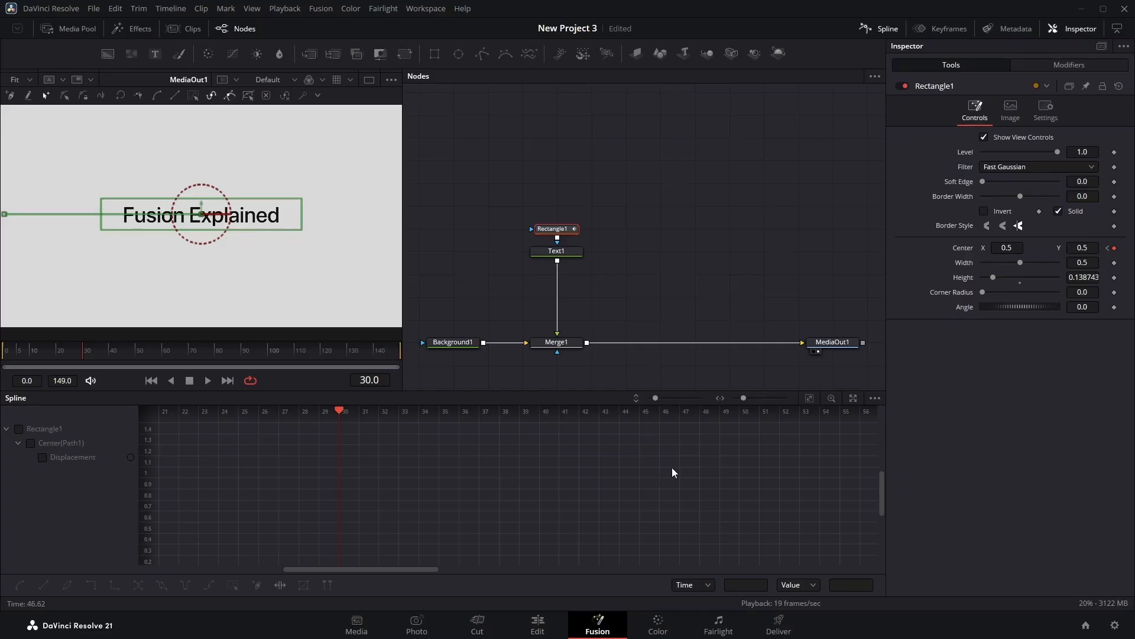
{"action": "left_click", "coordinate": [875, 398]}
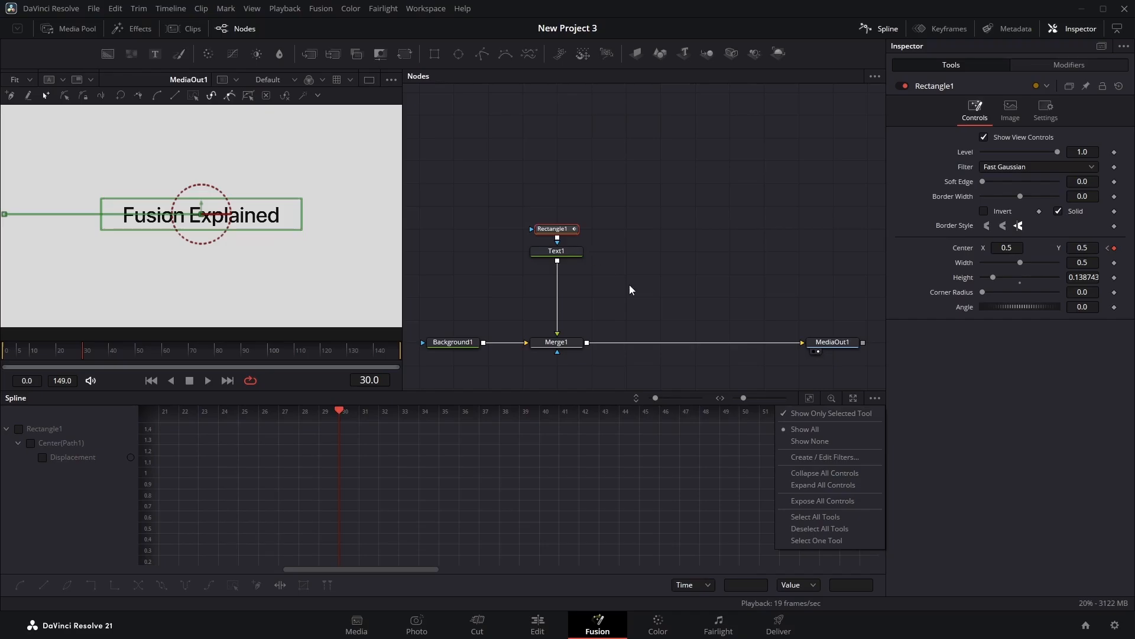
Step: Display Rectangle1's Center displacement curve fitted in the Spline editor and apply Out Cubic easing to both keyframes
{"action": "left_click", "coordinate": [571, 234]}
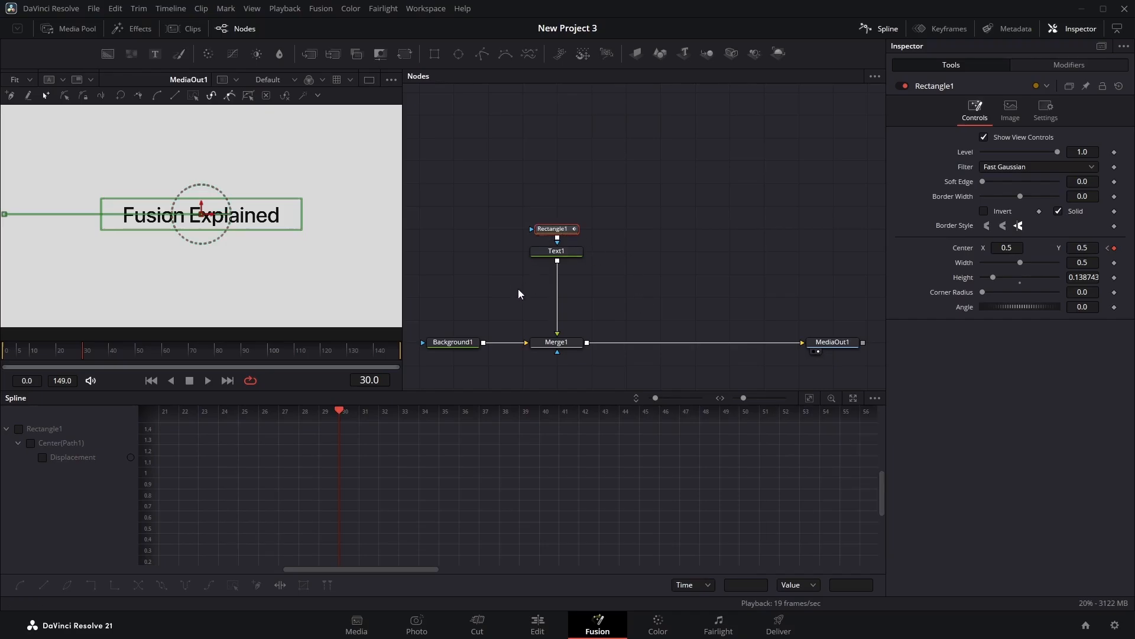
{"action": "left_click", "coordinate": [18, 430]}
{"action": "left_click", "coordinate": [809, 397]}
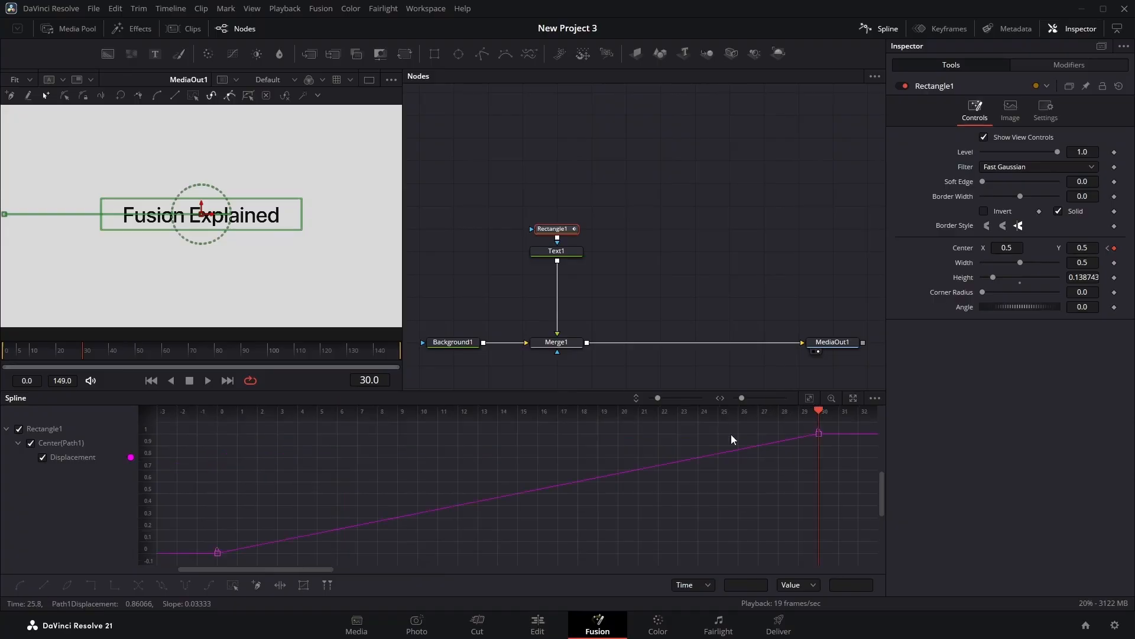
{"action": "left_click_drag", "start_coordinate": [836, 427], "coordinate": [153, 601]}
{"action": "right_click", "coordinate": [464, 468]}
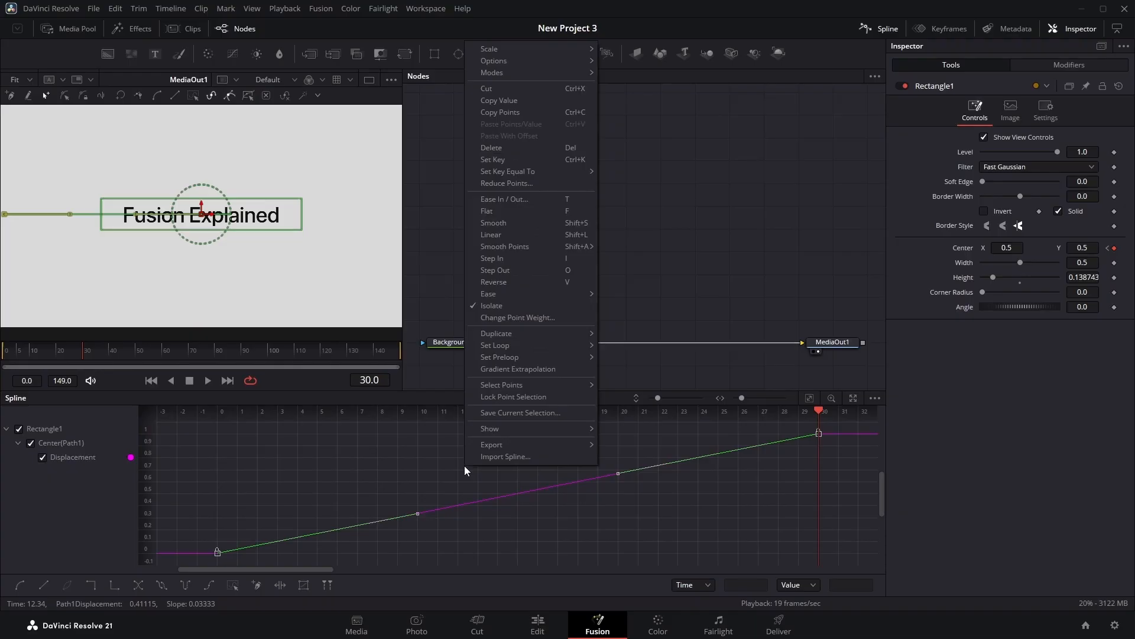
{"action": "mouse_move", "coordinate": [546, 298]}
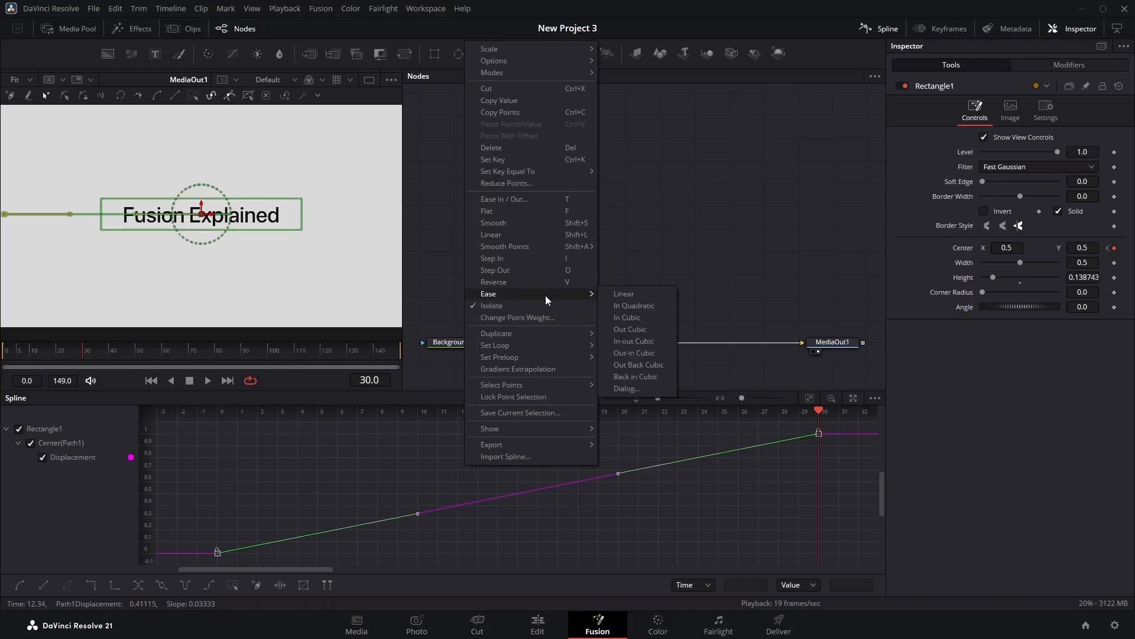
{"action": "left_click", "coordinate": [630, 329]}
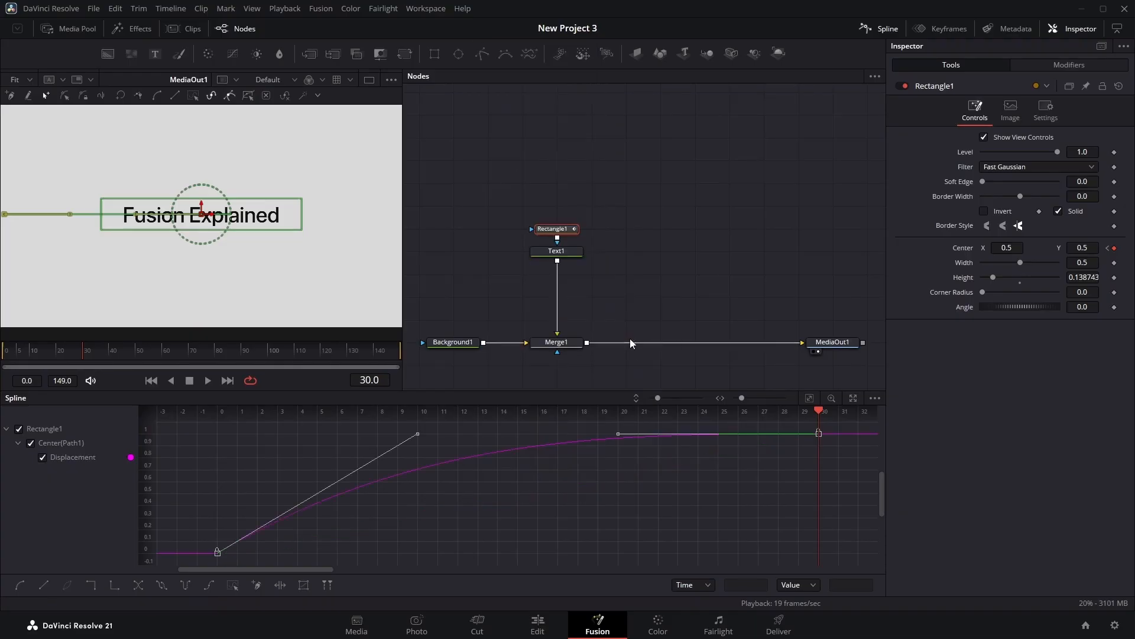
Step: Close the Spline editor and play the eased text reveal from frame 0
{"action": "left_click_drag", "start_coordinate": [83, 353], "coordinate": [1, 354]}
{"action": "left_click", "coordinate": [881, 28]}
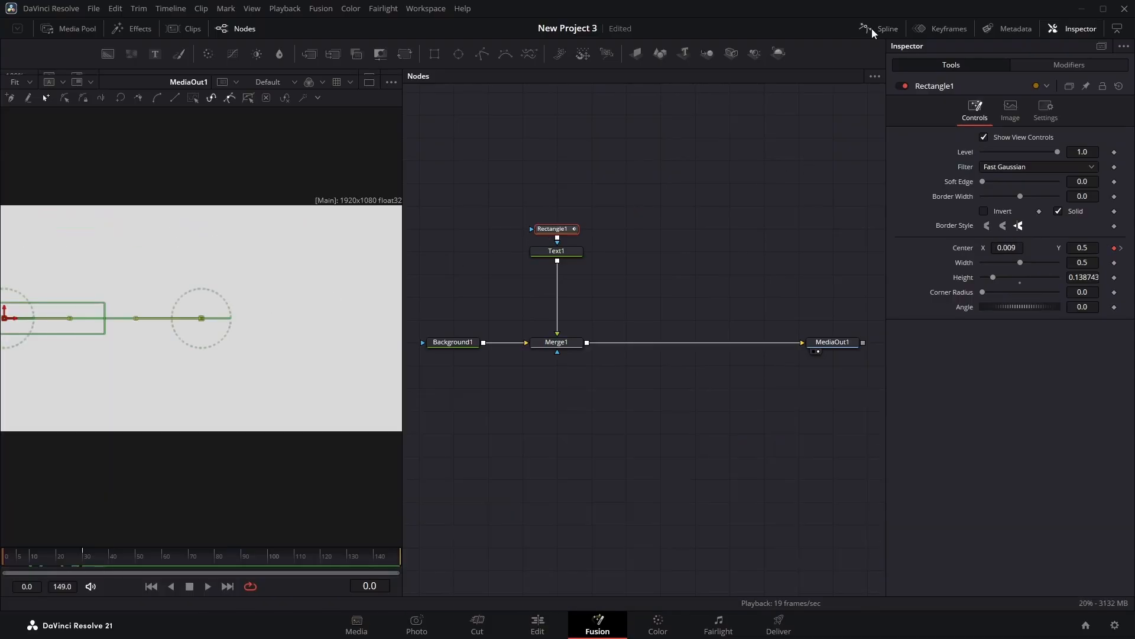
{"action": "left_click_drag", "start_coordinate": [59, 555], "coordinate": [2, 558]}
{"action": "key", "text": "space"}
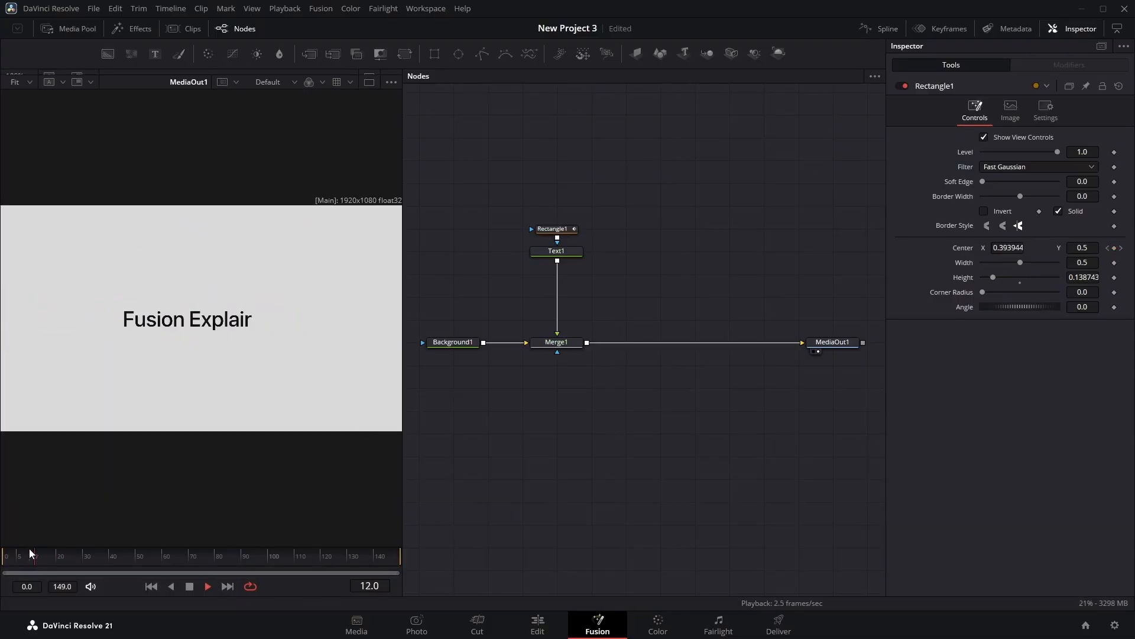
{"action": "key", "text": "space"}
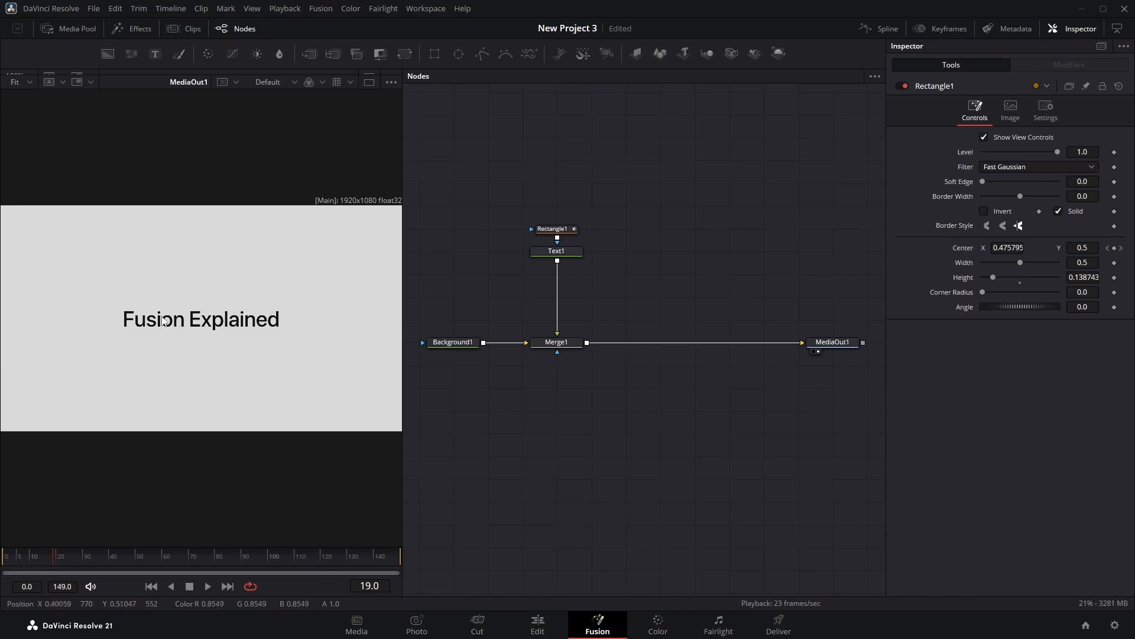
Step: Add a second Background node and merge it over Text1, aligning it beside the new Merge2 node
{"action": "left_click_drag", "start_coordinate": [108, 56], "coordinate": [753, 270]}
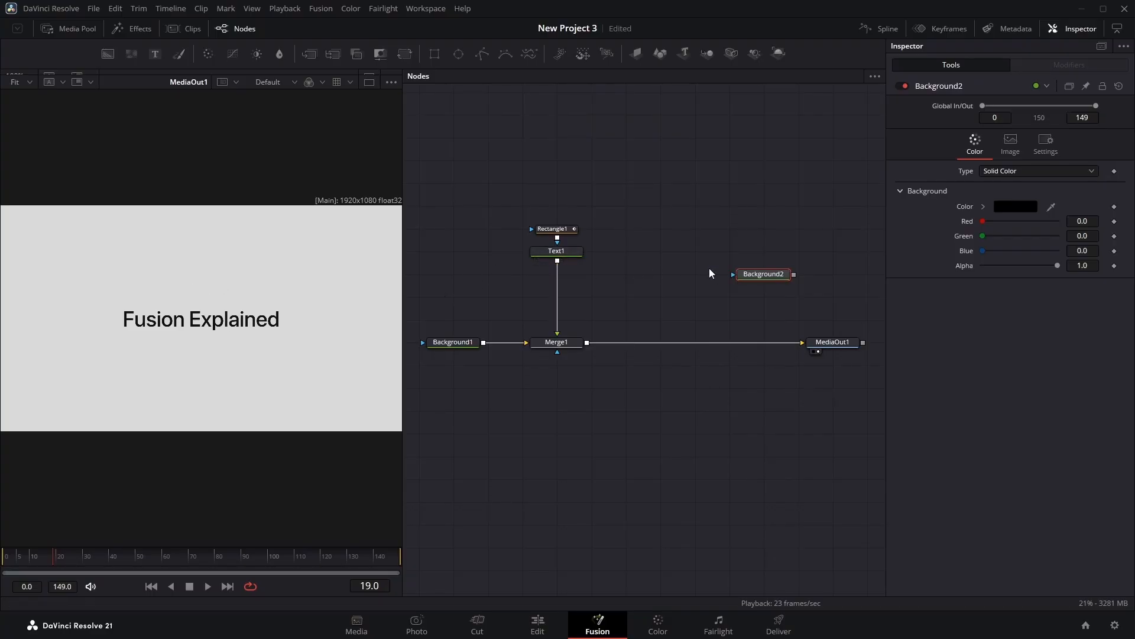
{"action": "left_click_drag", "start_coordinate": [794, 275], "coordinate": [557, 262]}
{"action": "left_click_drag", "start_coordinate": [828, 281], "coordinate": [558, 311]}
{"action": "left_click_drag", "start_coordinate": [765, 274], "coordinate": [764, 298]}
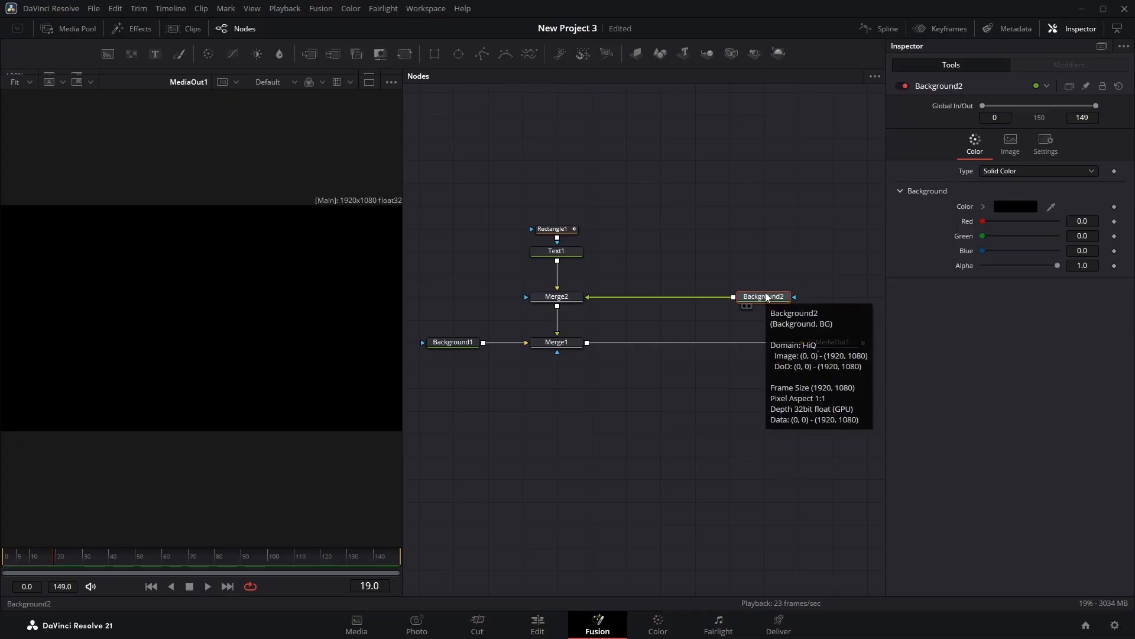
Step: Mask Background2 with a new rectangle about 0.16 high and set the background's Red to about 0.77
{"action": "left_click", "coordinate": [435, 54]}
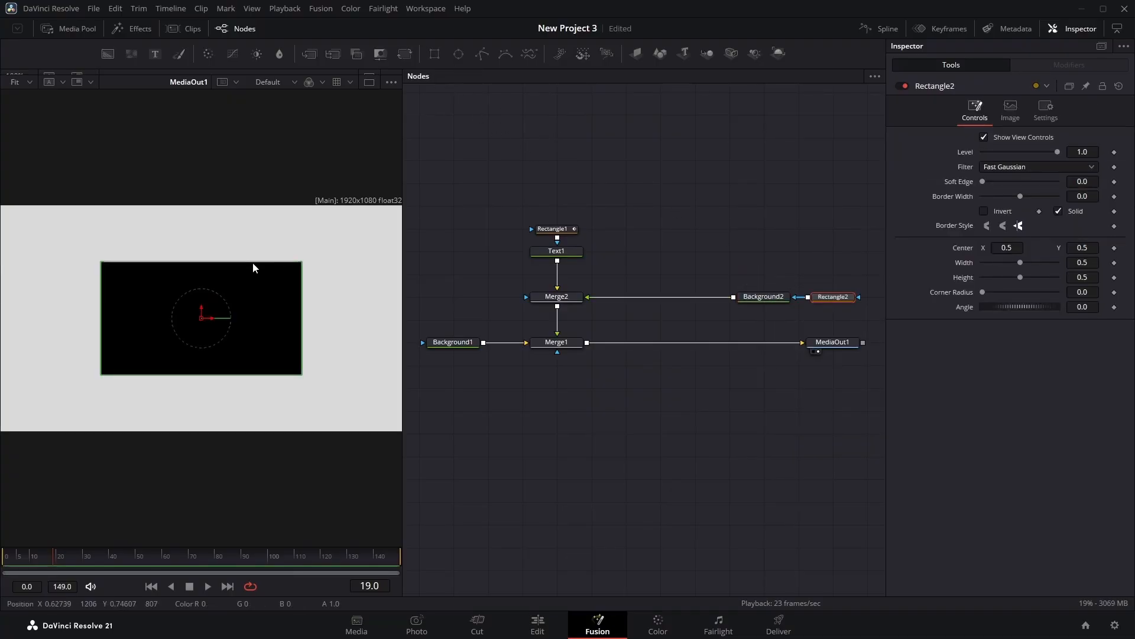
{"action": "left_click_drag", "start_coordinate": [253, 262], "coordinate": [144, 300]}
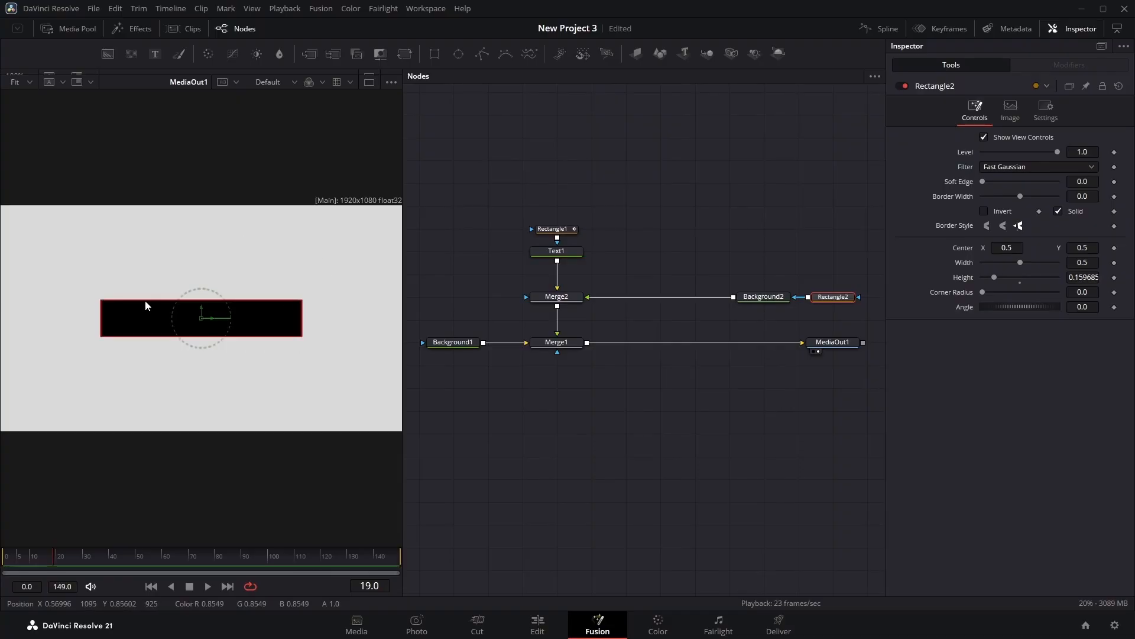
{"action": "left_click", "coordinate": [772, 298]}
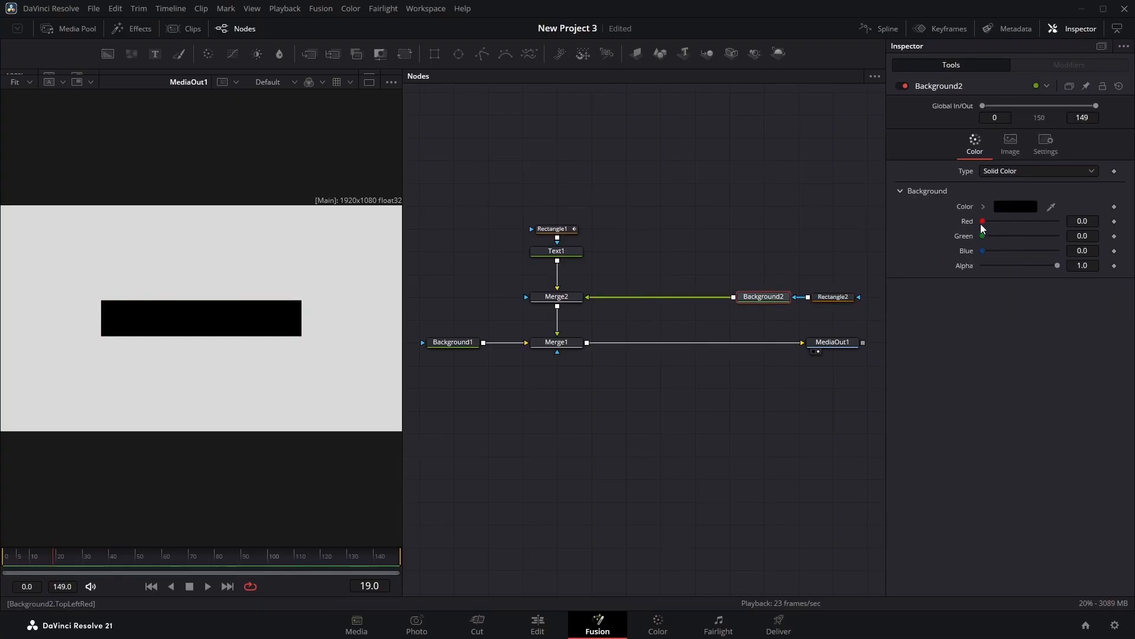
{"action": "left_click_drag", "start_coordinate": [980, 221], "coordinate": [1037, 240]}
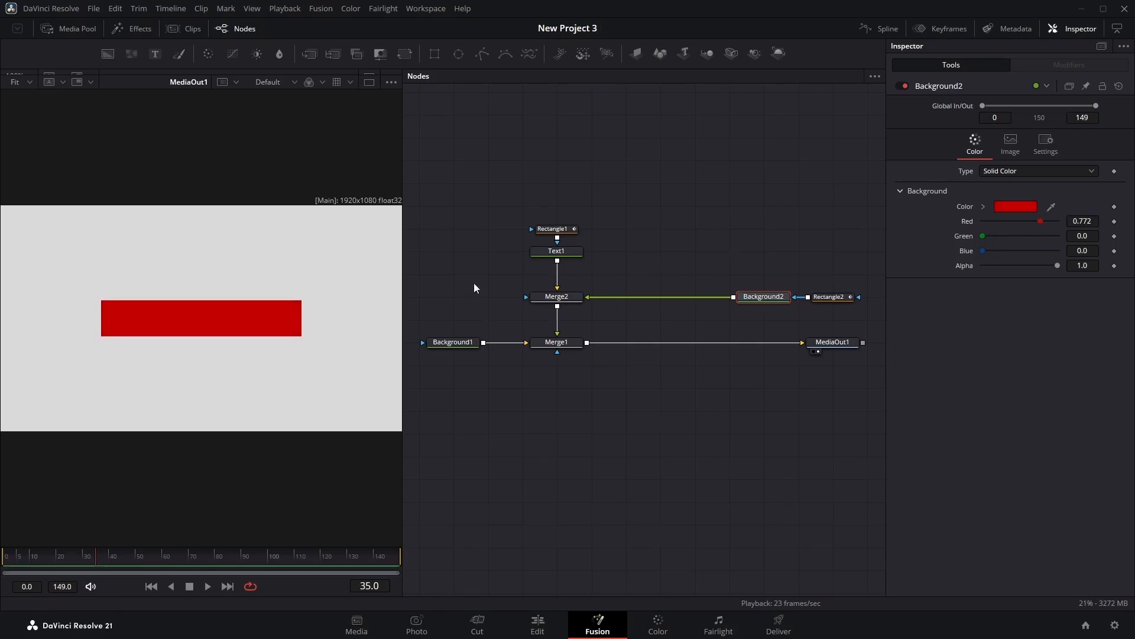
Step: Set Merge2's Operator to Atop so the red background shows only inside the text
{"action": "left_click", "coordinate": [545, 250]}
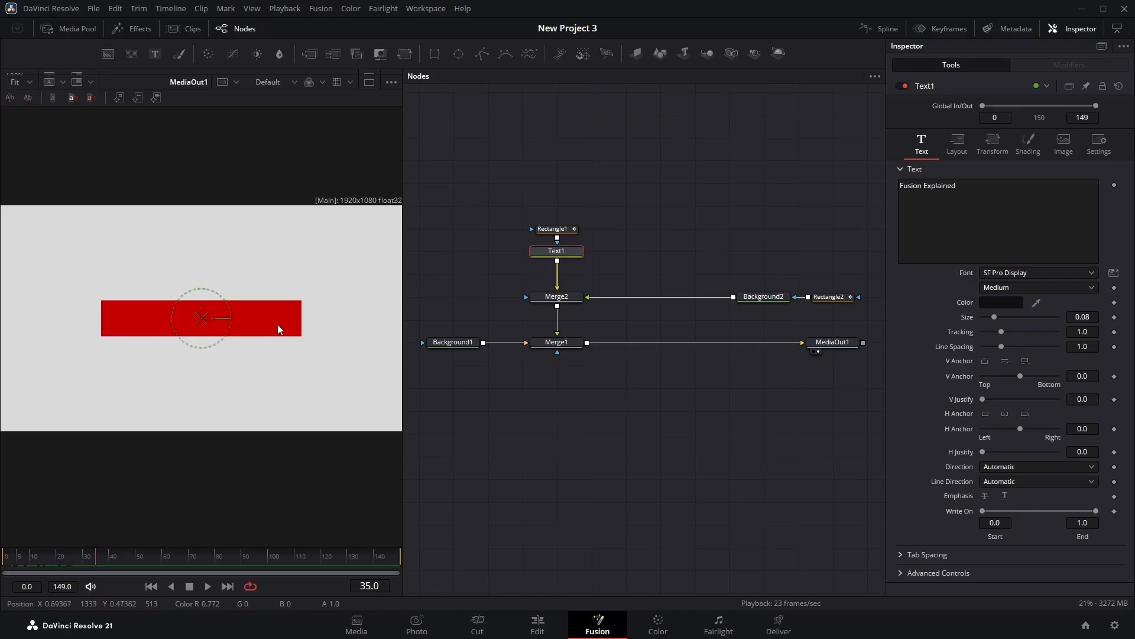
{"action": "left_click", "coordinate": [759, 298]}
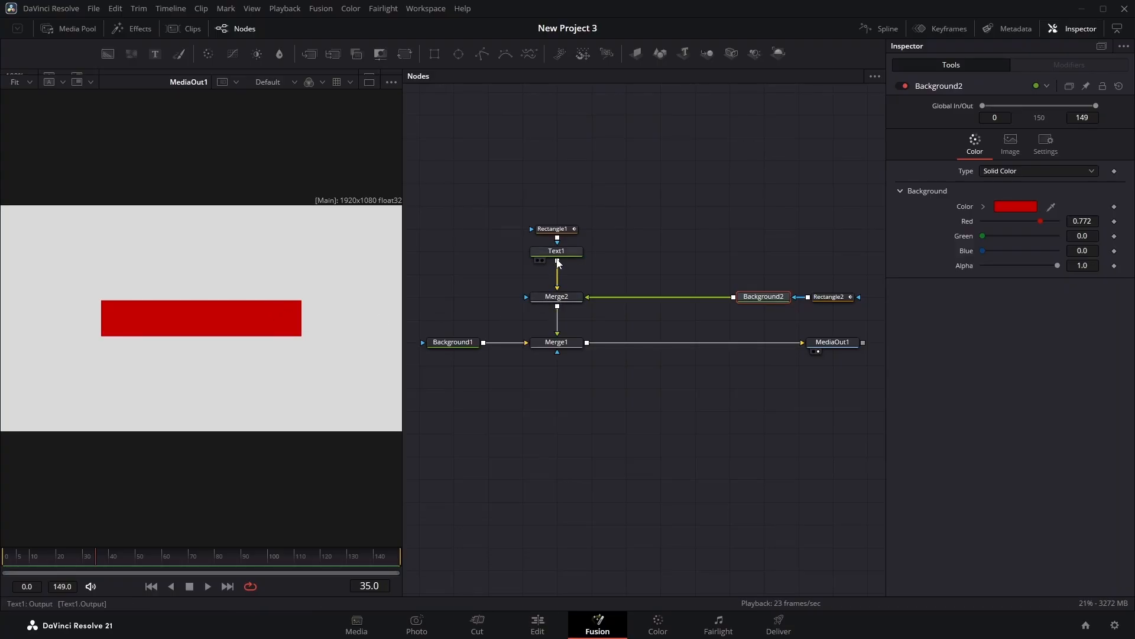
{"action": "left_click", "coordinate": [560, 302]}
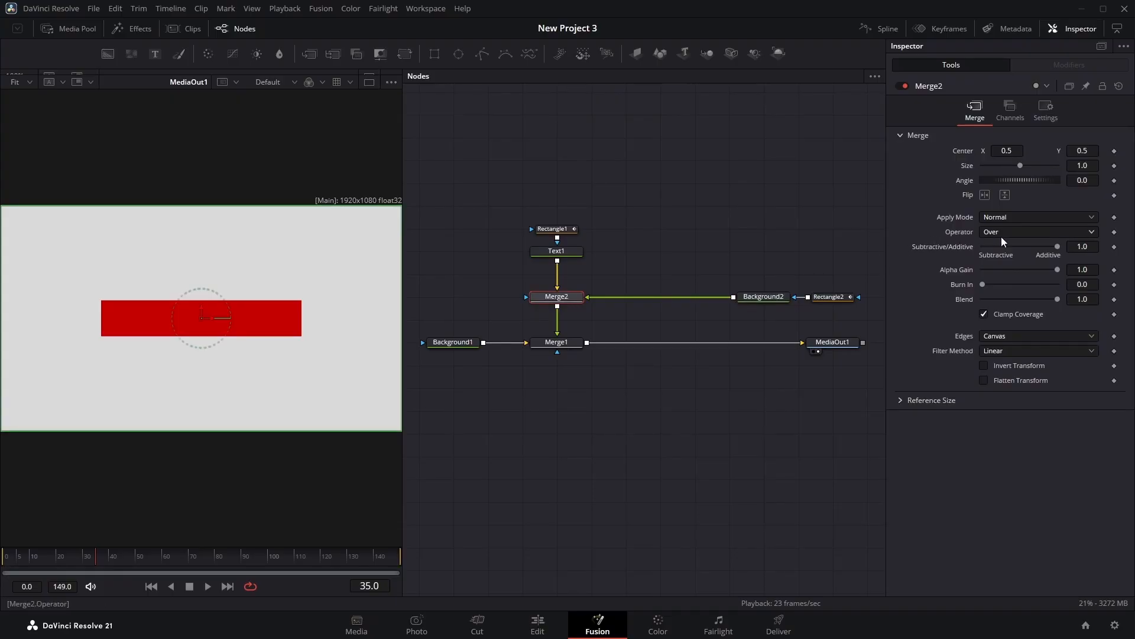
{"action": "left_click", "coordinate": [987, 232]}
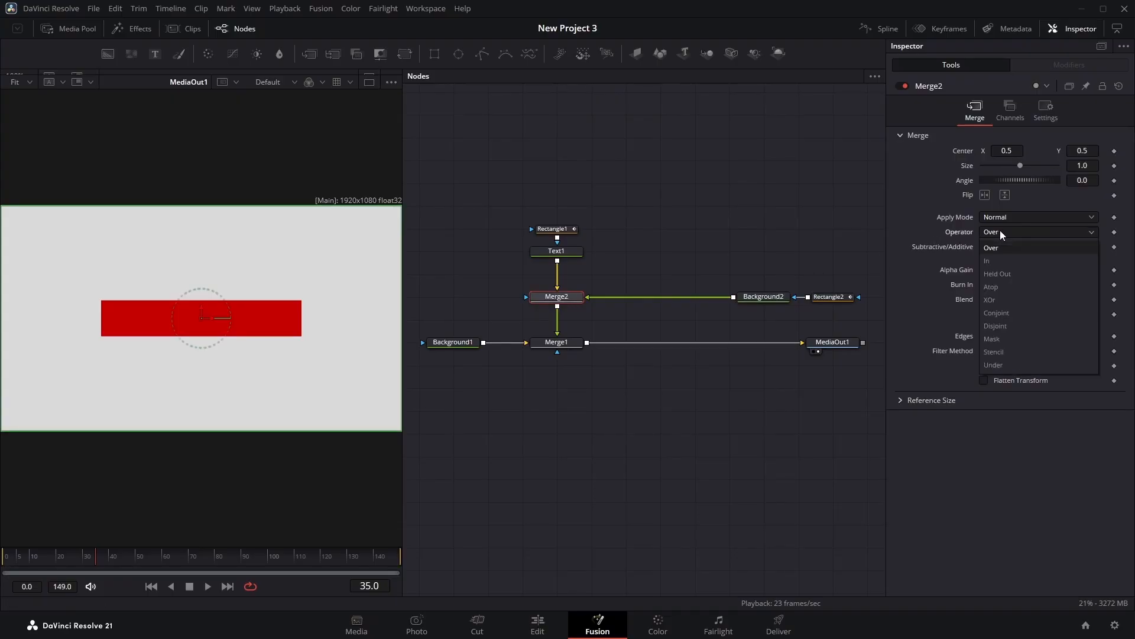
{"action": "left_click", "coordinate": [997, 284]}
{"action": "left_click", "coordinate": [655, 448]}
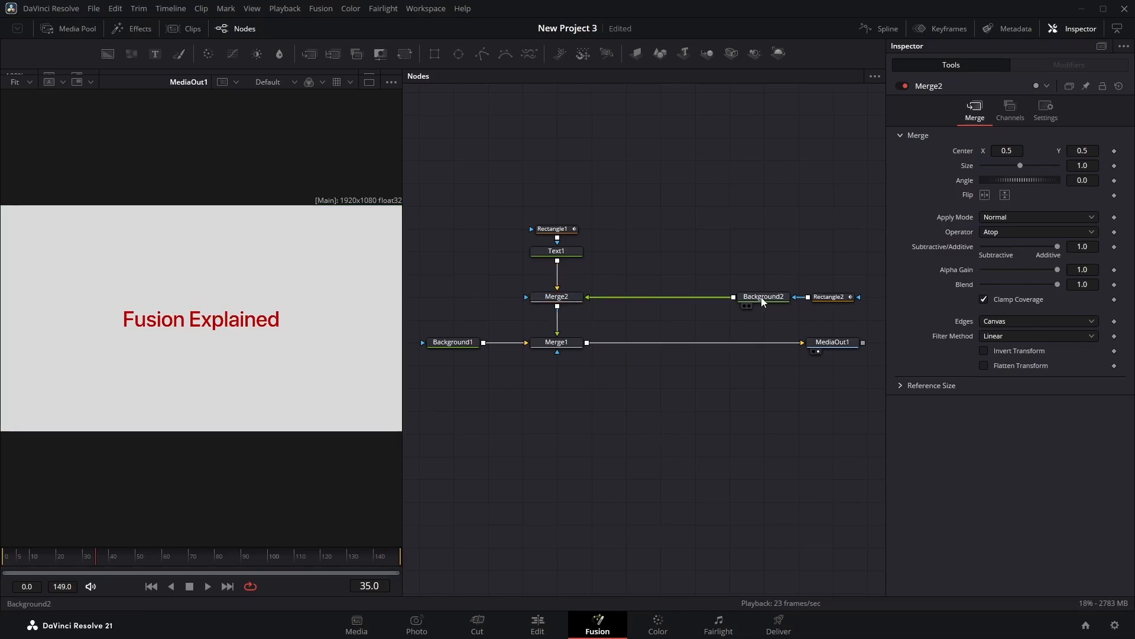
Step: Keyframe the Rectangle2 mask's Center at frame 0 and at frame 35, keeping X and Y at 0.5
{"action": "mouse_move", "coordinate": [763, 302]}
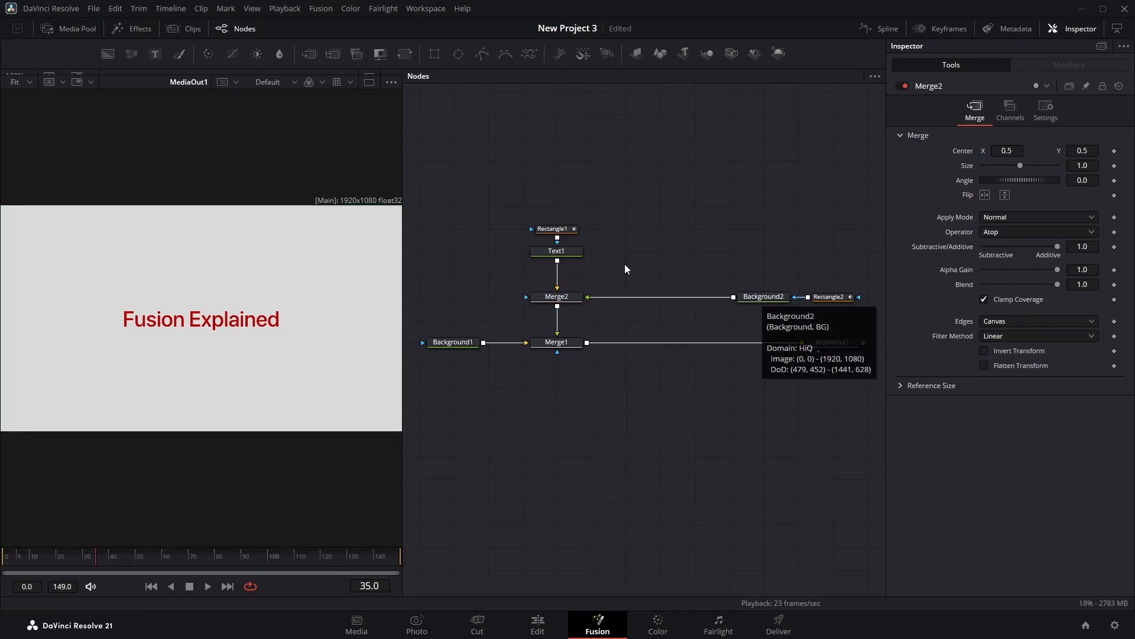
{"action": "mouse_move", "coordinate": [570, 302]}
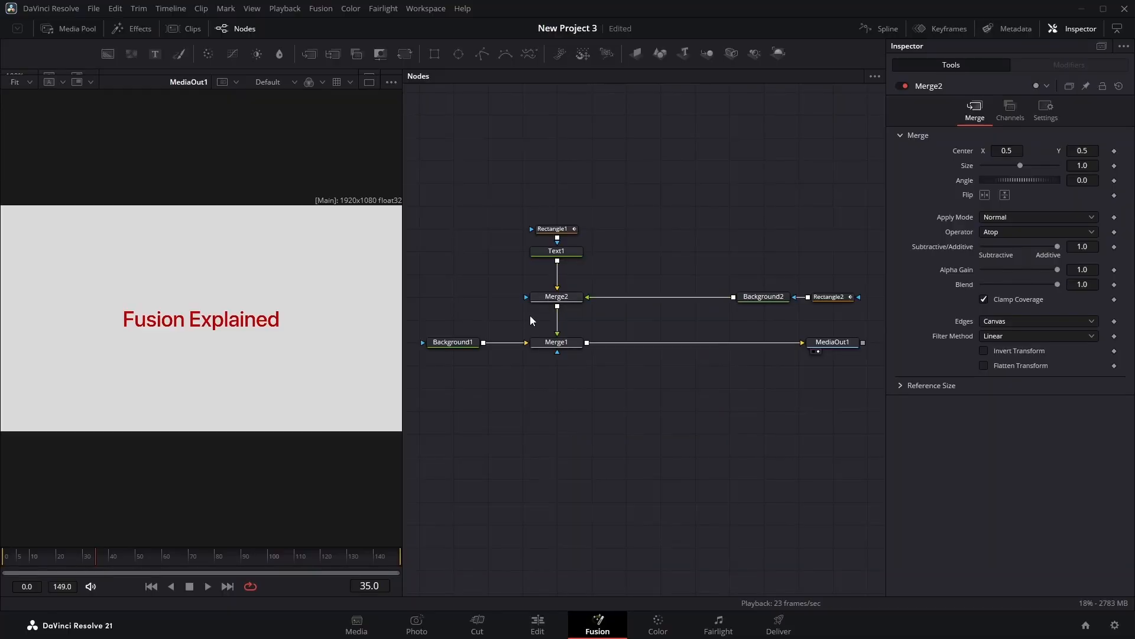
{"action": "left_click", "coordinate": [745, 301]}
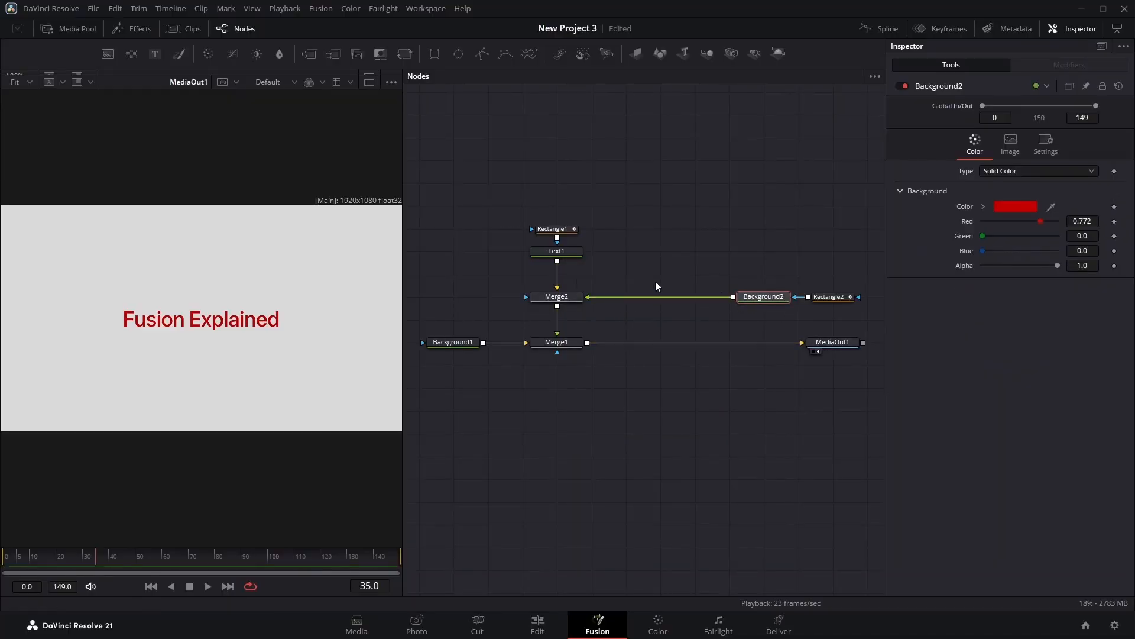
{"action": "left_click", "coordinate": [833, 298]}
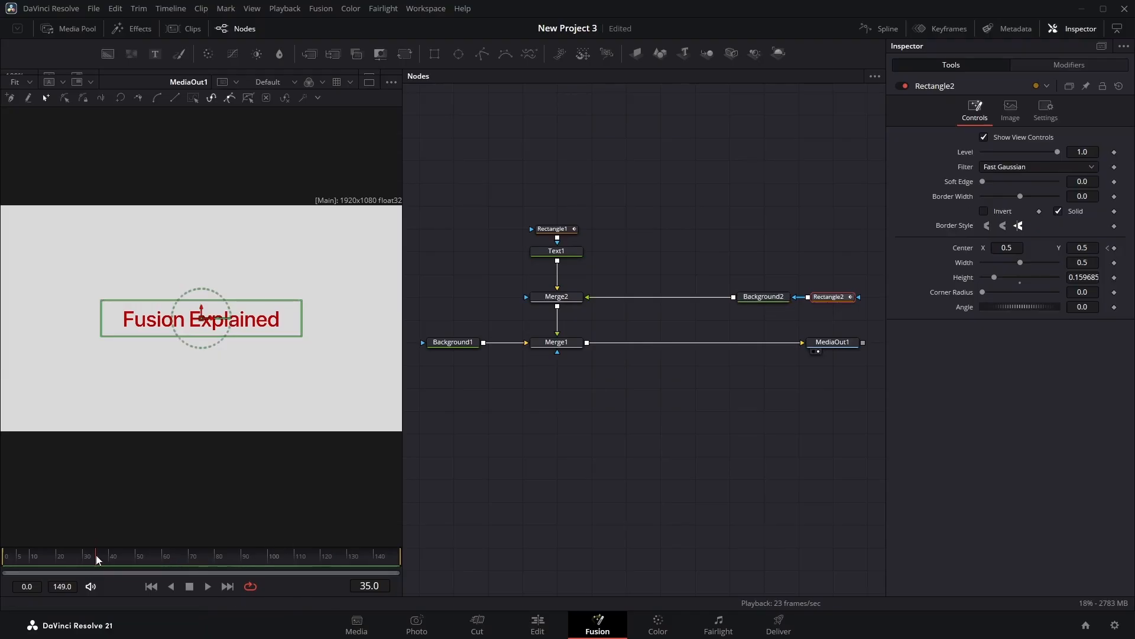
{"action": "left_click_drag", "start_coordinate": [96, 555], "coordinate": [3, 568]}
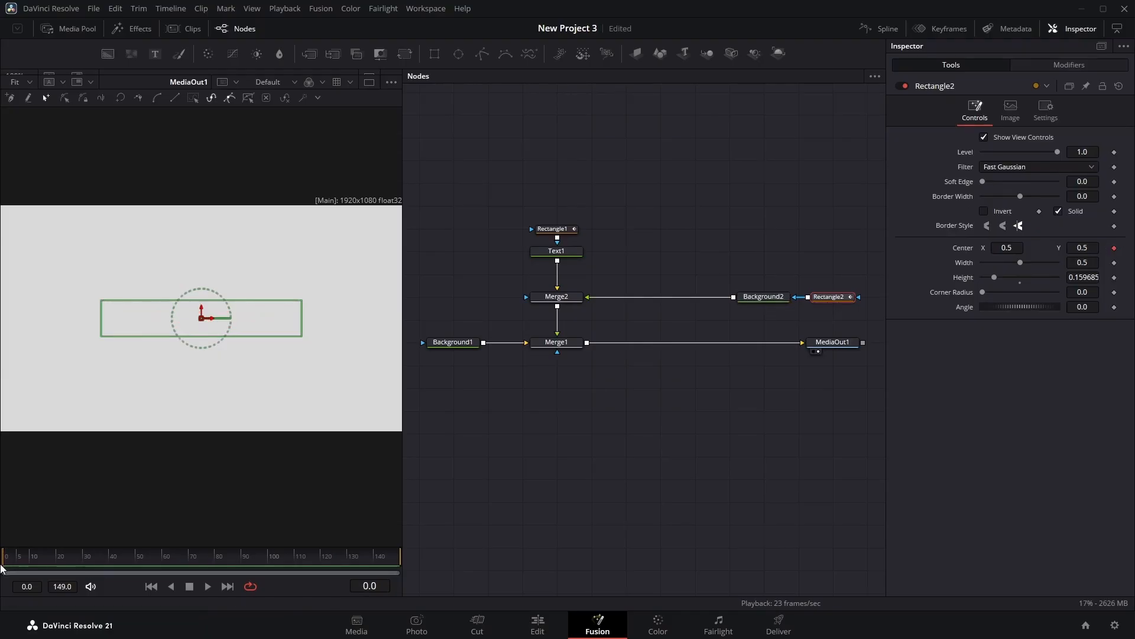
{"action": "left_click", "coordinate": [1114, 248]}
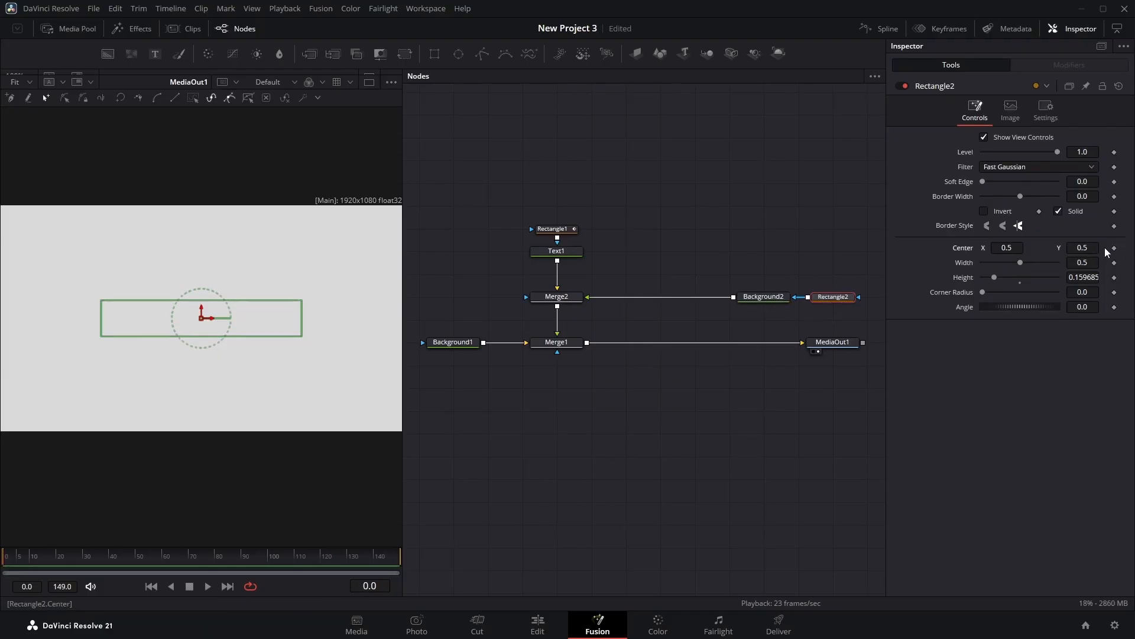
{"action": "left_click", "coordinate": [1114, 248]}
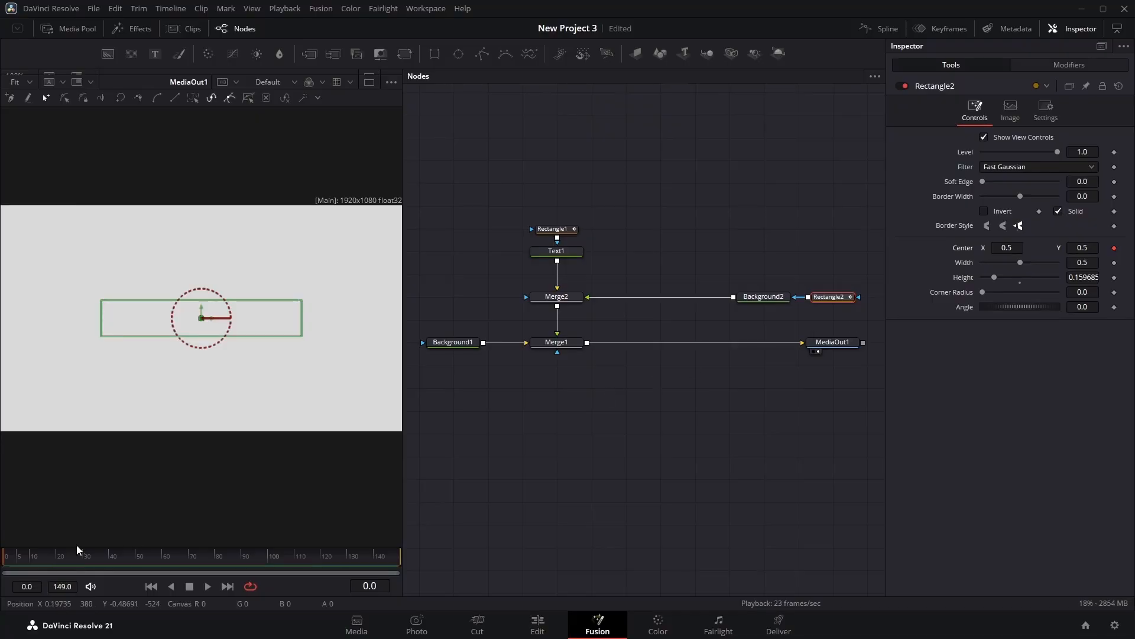
{"action": "left_click", "coordinate": [94, 559]}
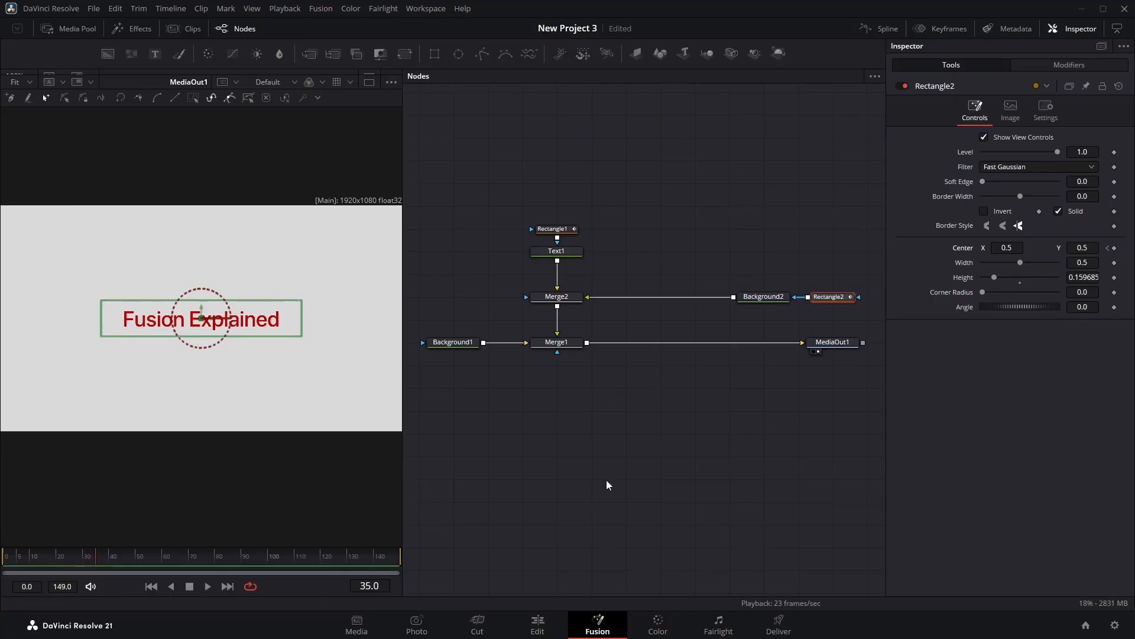
{"action": "left_click", "coordinate": [1114, 248]}
Step: Scrub through the red reveal, and set Rectangle2's Center X to 0.988 at frame 35 to move the mask off the title
{"action": "left_click_drag", "start_coordinate": [60, 559], "coordinate": [22, 559]}
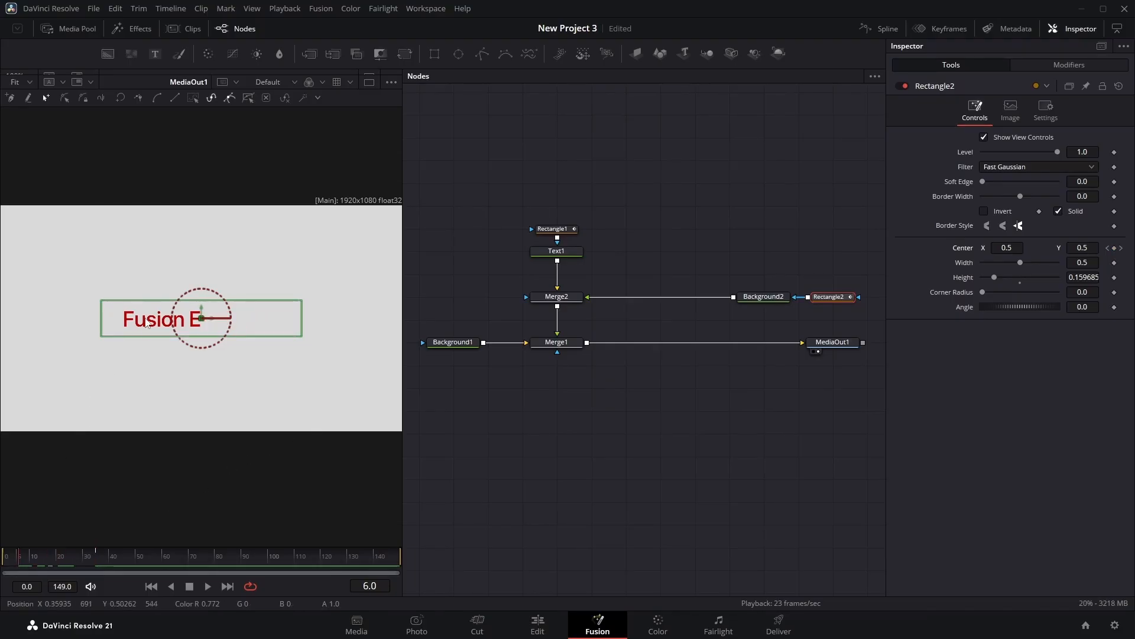
{"action": "left_click", "coordinate": [84, 560]}
{"action": "left_click_drag", "start_coordinate": [84, 561], "coordinate": [96, 559]}
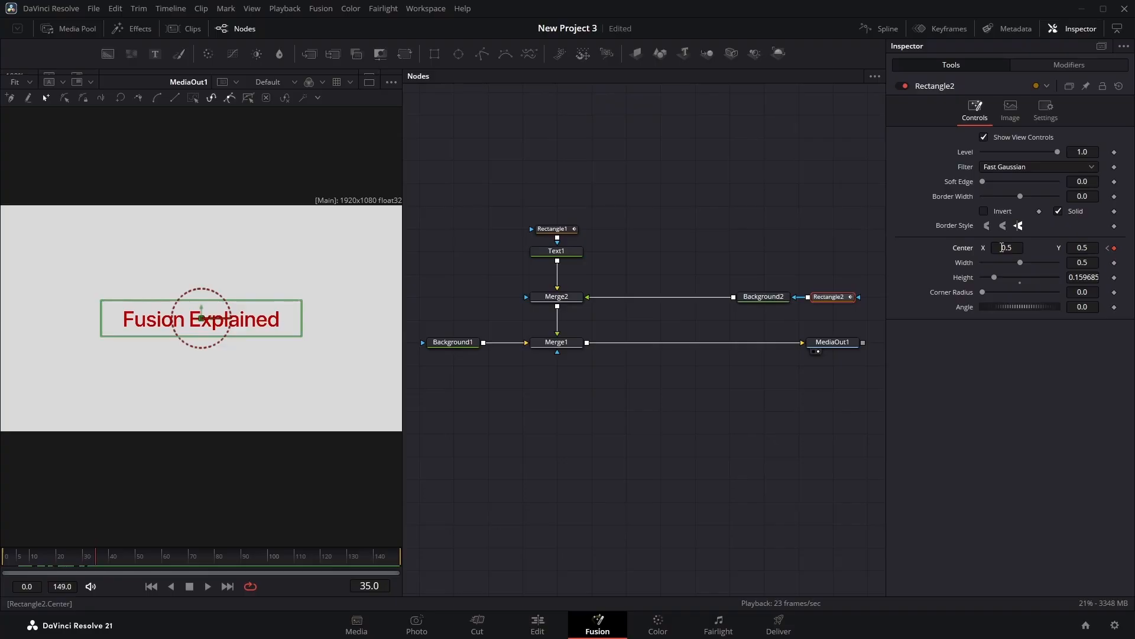
{"action": "left_click_drag", "start_coordinate": [1002, 248], "coordinate": [1127, 248]}
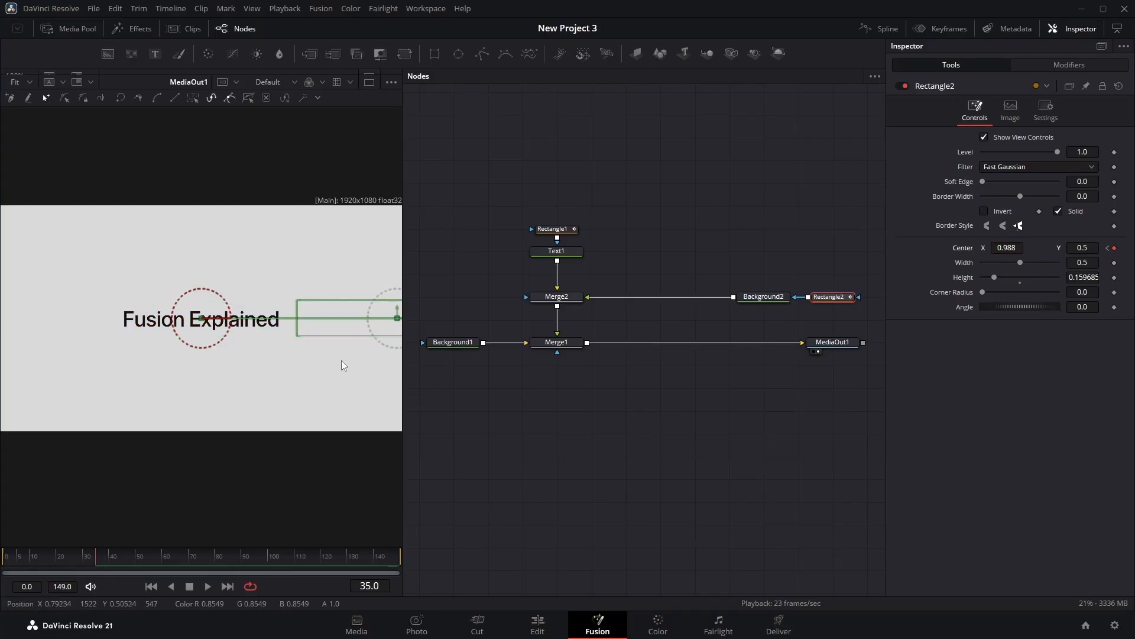
Step: Fit Rectangle2's Center displacement curve in the Spline editor and apply Out Cubic easing to both of its keyframes
{"action": "left_click", "coordinate": [878, 29]}
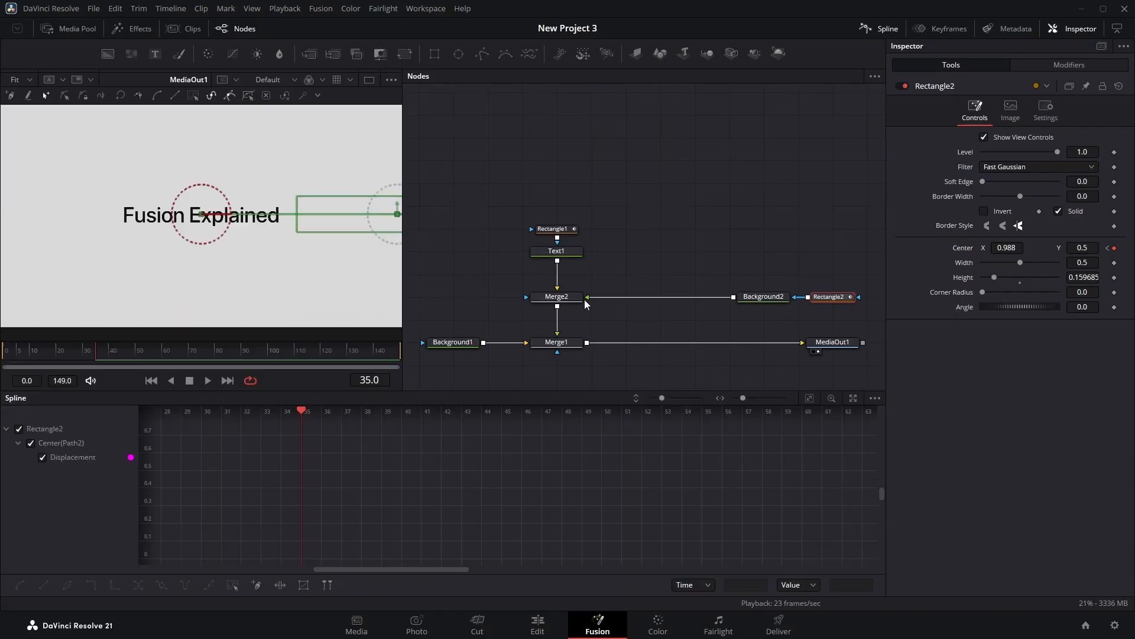
{"action": "left_click", "coordinate": [811, 398]}
{"action": "left_click_drag", "start_coordinate": [839, 426], "coordinate": [190, 576]}
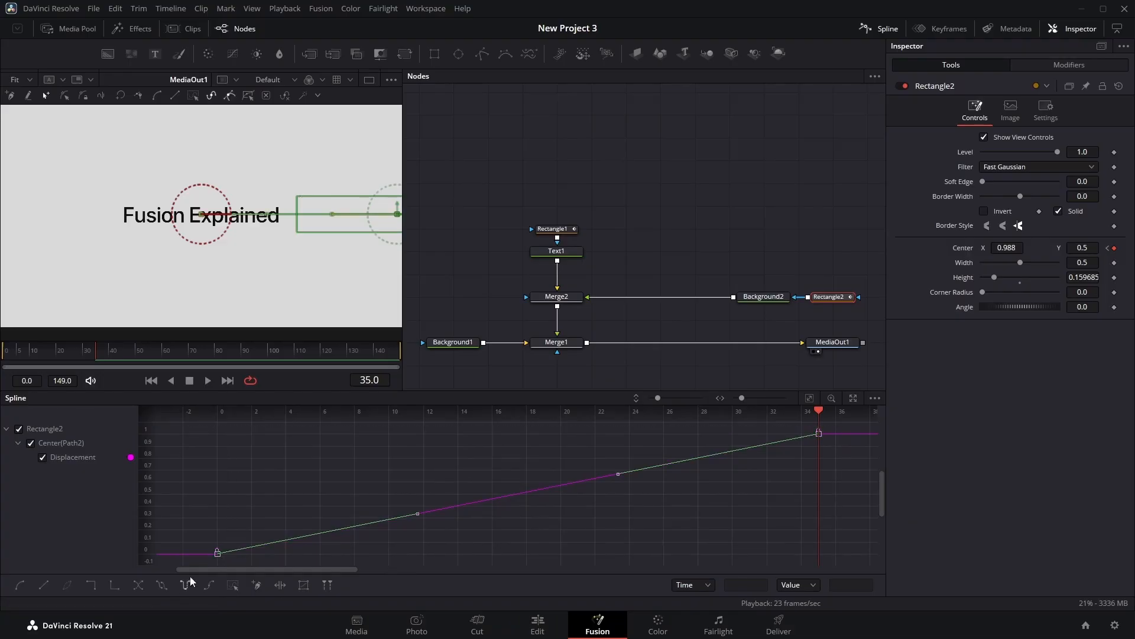
{"action": "right_click", "coordinate": [480, 468]}
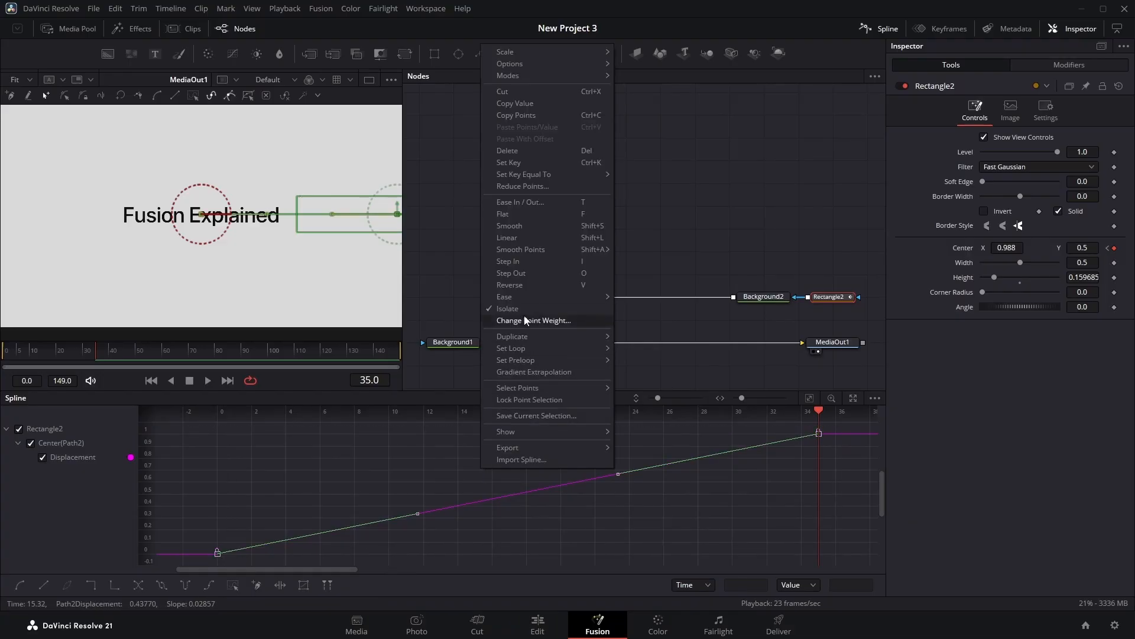
{"action": "mouse_move", "coordinate": [603, 296]}
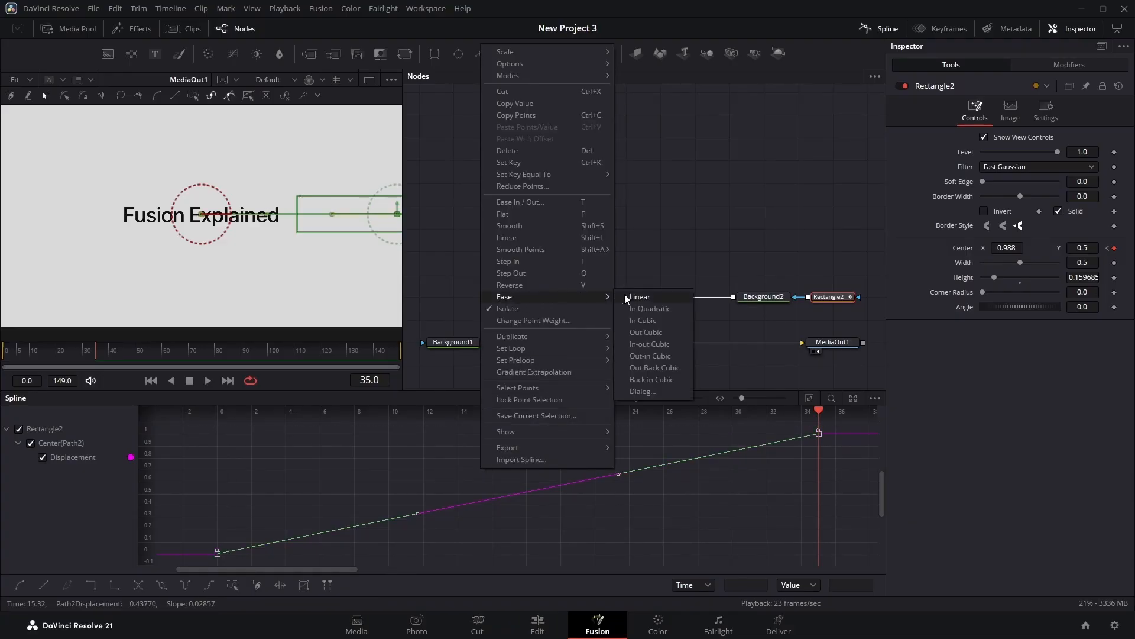
{"action": "left_click", "coordinate": [641, 332]}
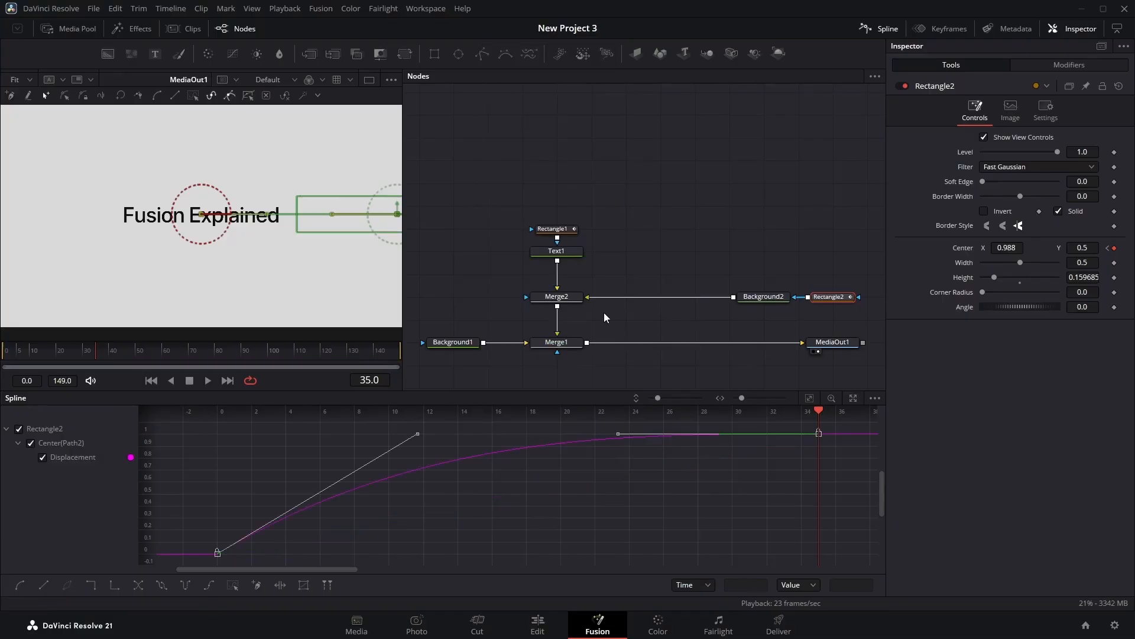
Step: Close the Spline editor and play the title animation from frame 0 to review the eased red sweep
{"action": "left_click", "coordinate": [875, 31]}
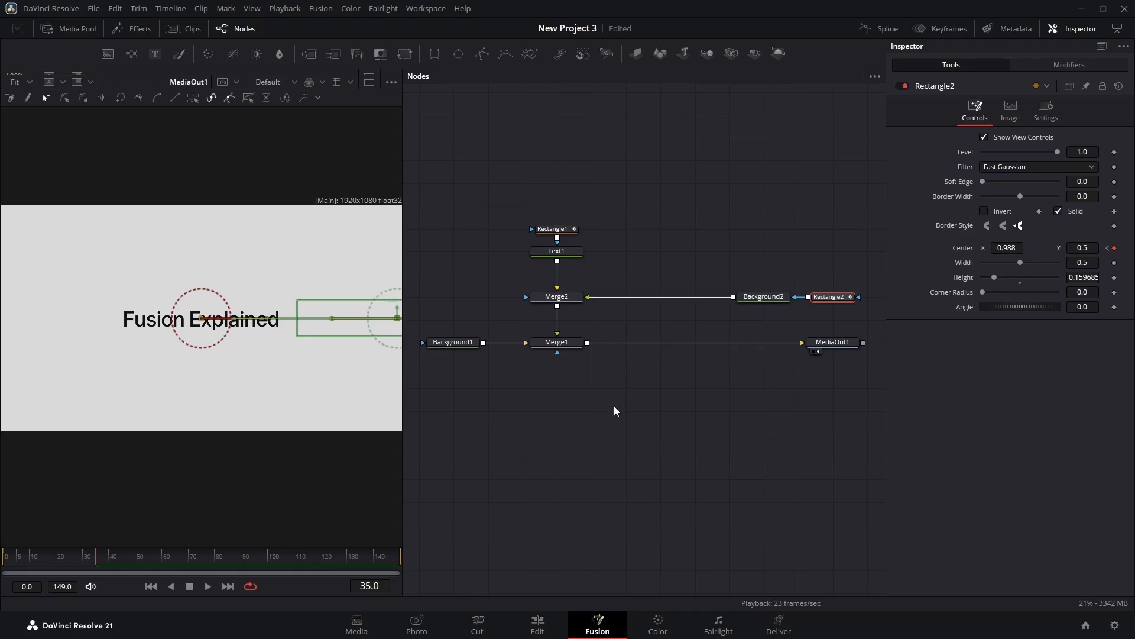
{"action": "left_click", "coordinate": [3, 558]}
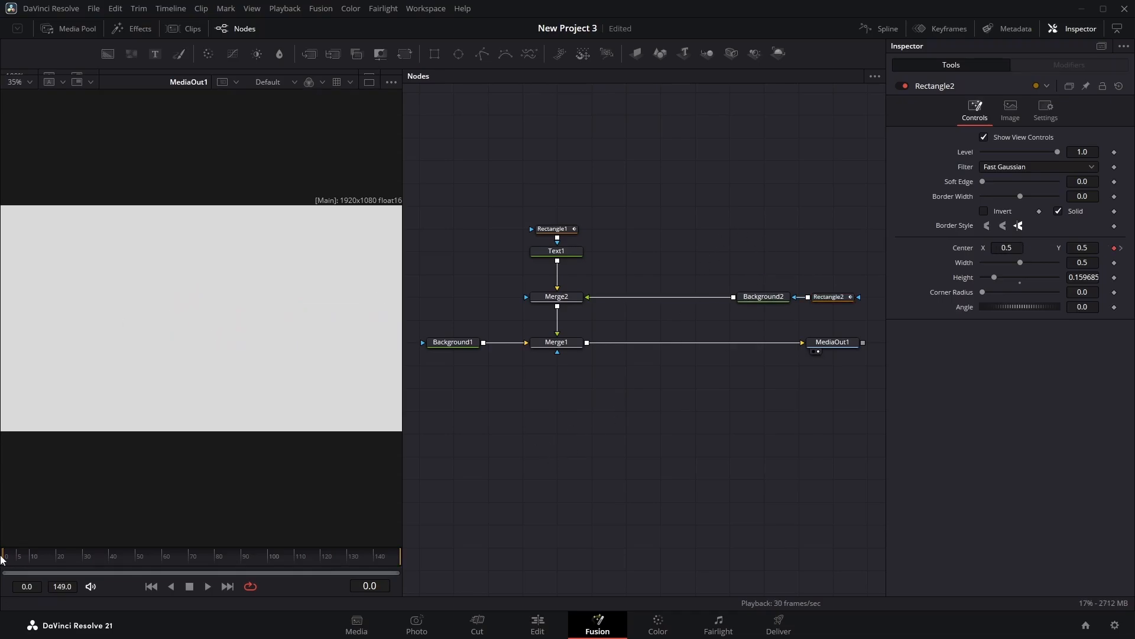
{"action": "key", "text": "space"}
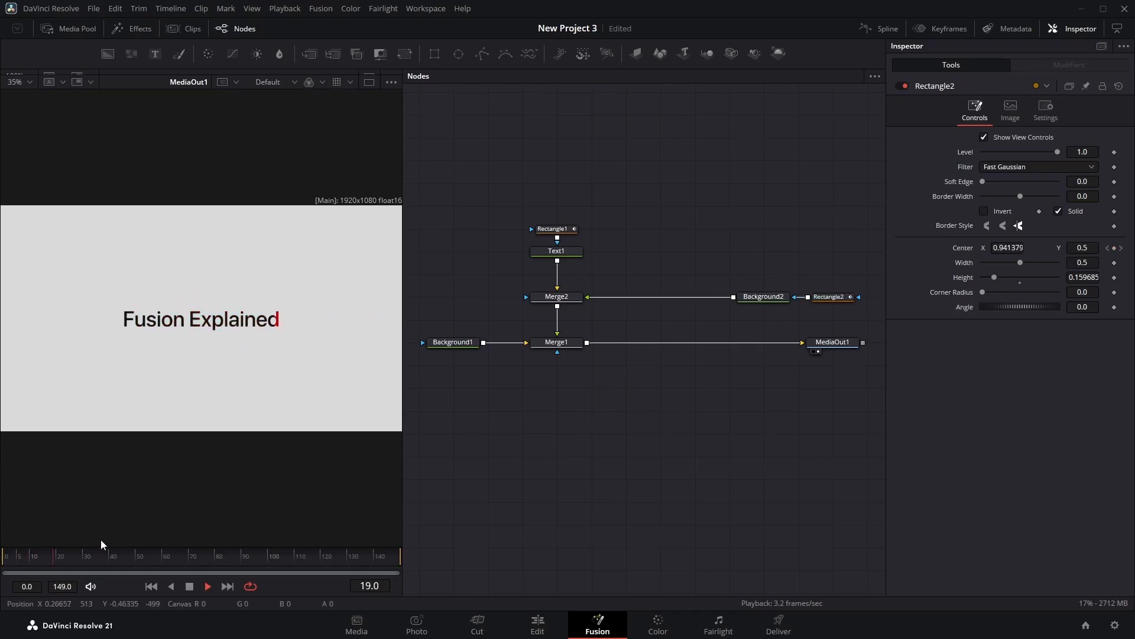
Step: At frame 12, feather the Rectangle1 mask on the text by raising its Soft Edge to about 0.0331
{"action": "left_click_drag", "start_coordinate": [80, 556], "coordinate": [36, 559]}
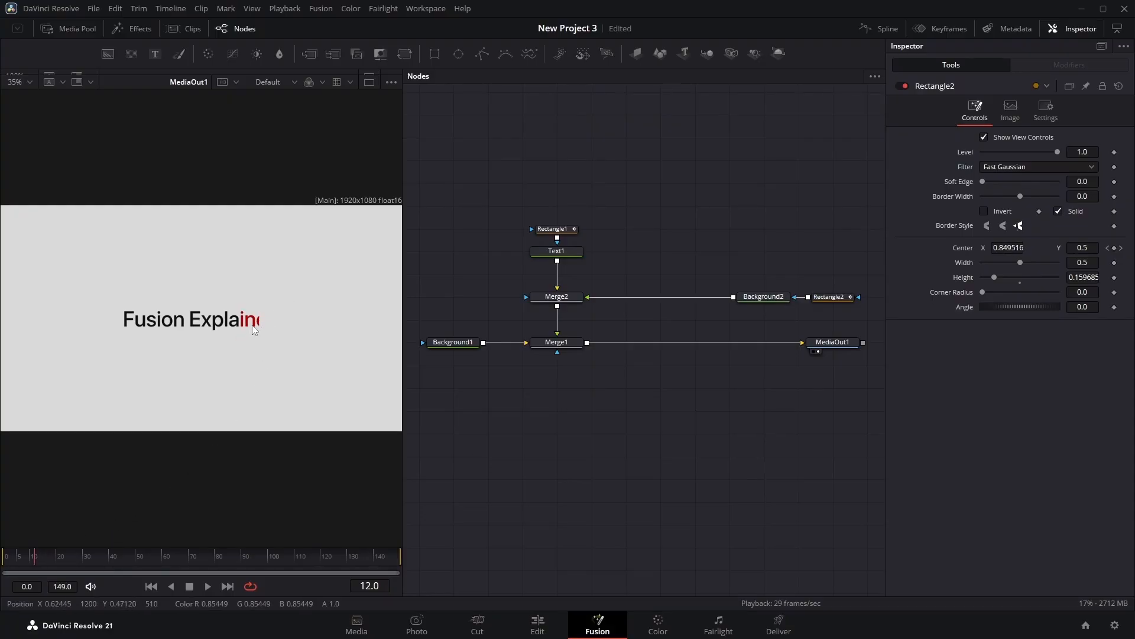
{"action": "scroll", "coordinate": [257, 329], "scroll_direction": "up", "scroll_amount": 3}
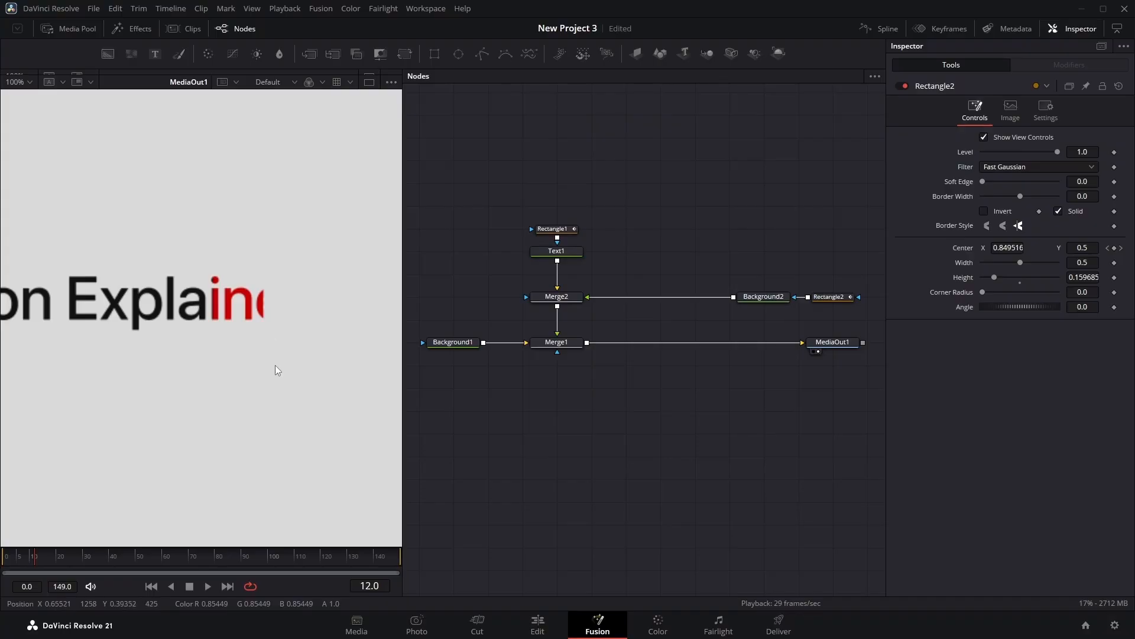
{"action": "left_click", "coordinate": [558, 253]}
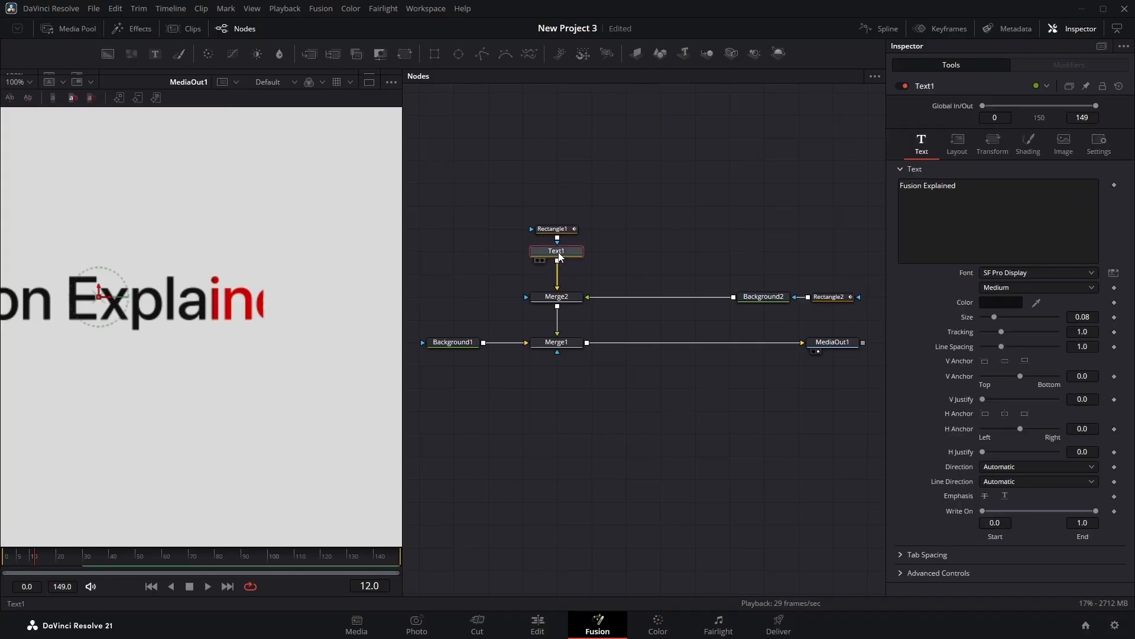
{"action": "left_click", "coordinate": [553, 229]}
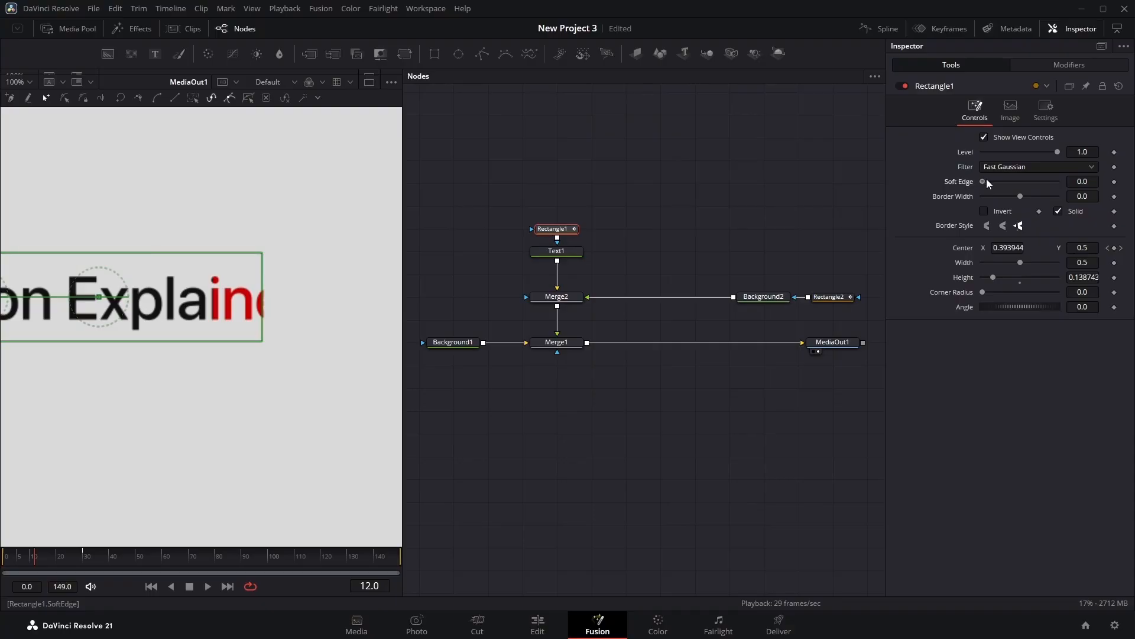
{"action": "left_click_drag", "start_coordinate": [986, 181], "coordinate": [999, 185]}
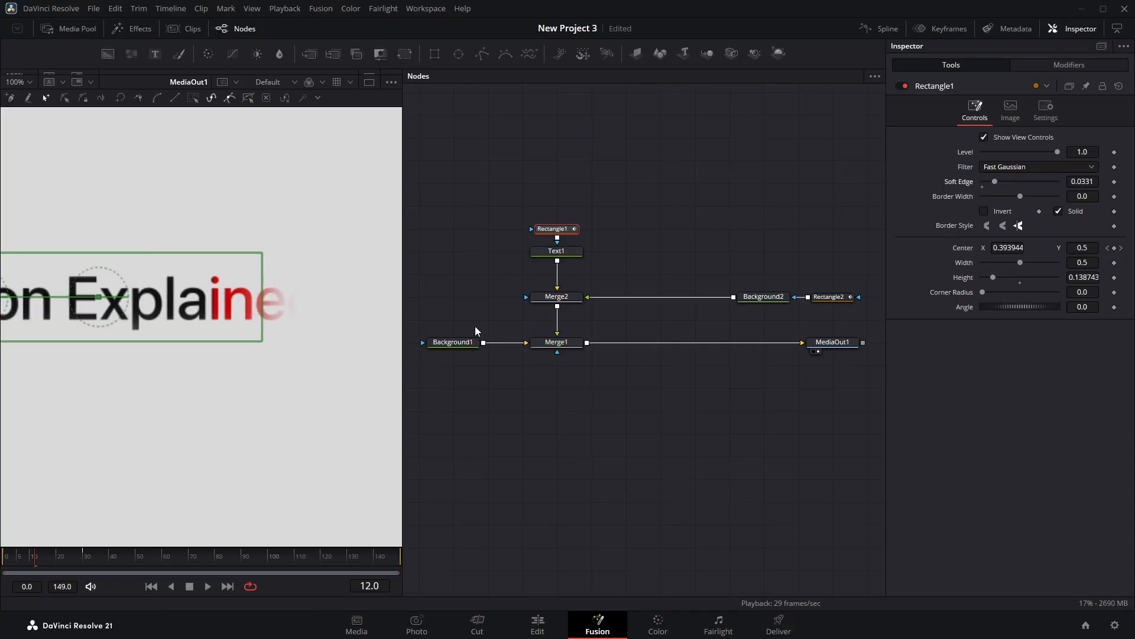
Step: Set the Rectangle2 mask's Soft Edge to 0.1, fit the image in the viewer and return to frame 0
{"action": "left_click", "coordinate": [842, 298]}
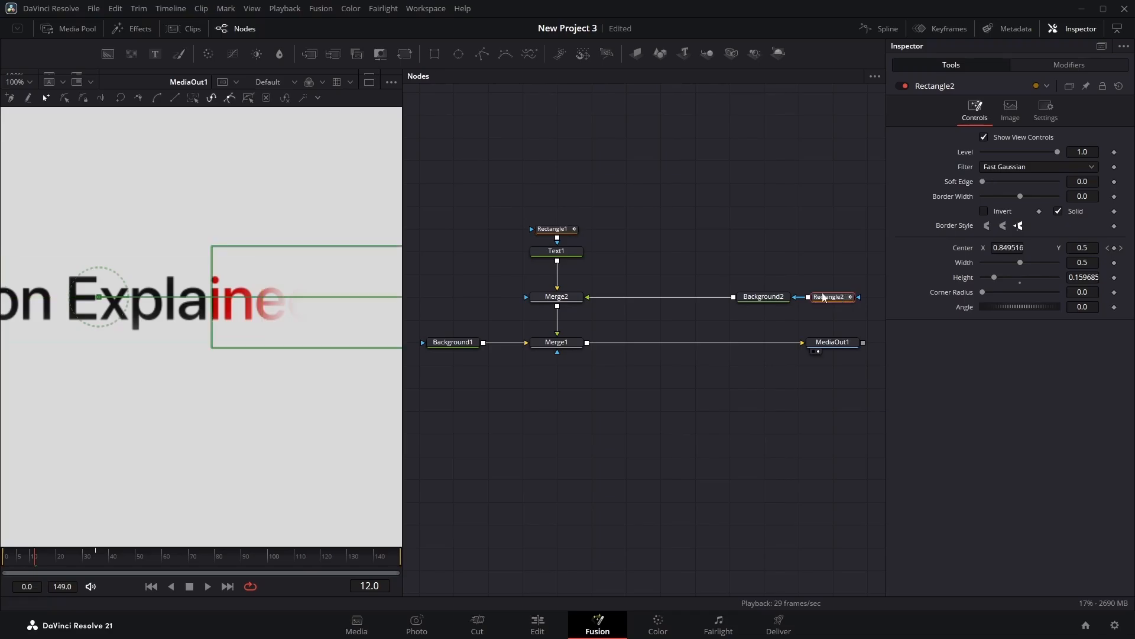
{"action": "left_click_drag", "start_coordinate": [982, 182], "coordinate": [1022, 194]}
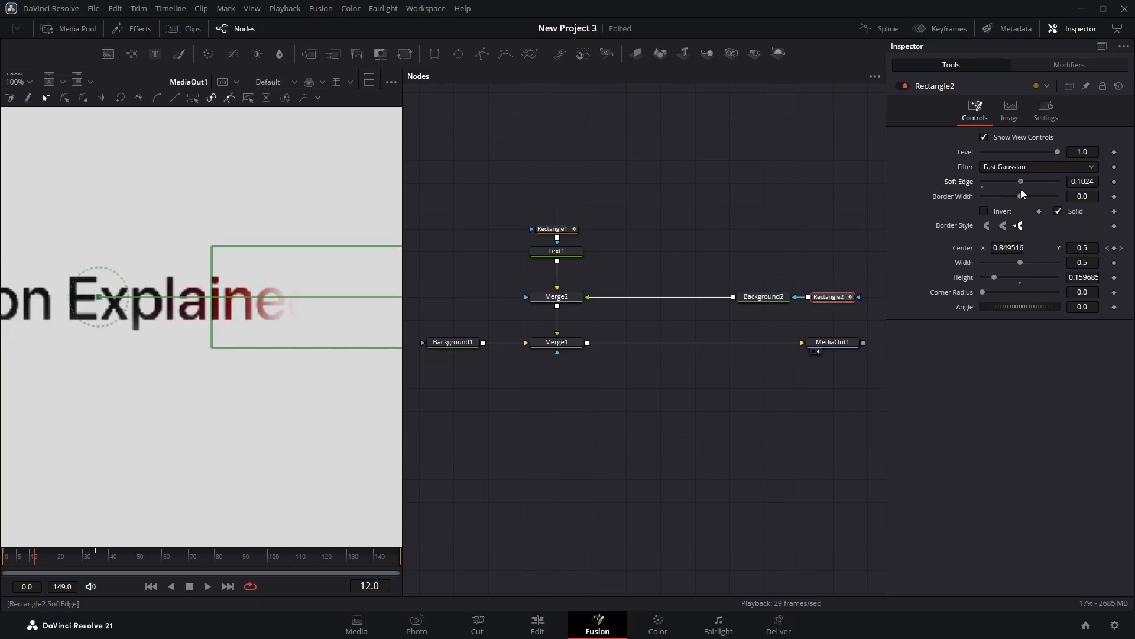
{"action": "left_click", "coordinate": [1092, 182]}
{"action": "type", "text": "0.1"}
{"action": "key", "text": "Tab"}
{"action": "key", "text": "ctrl+f"}
{"action": "left_click", "coordinate": [11, 555]}
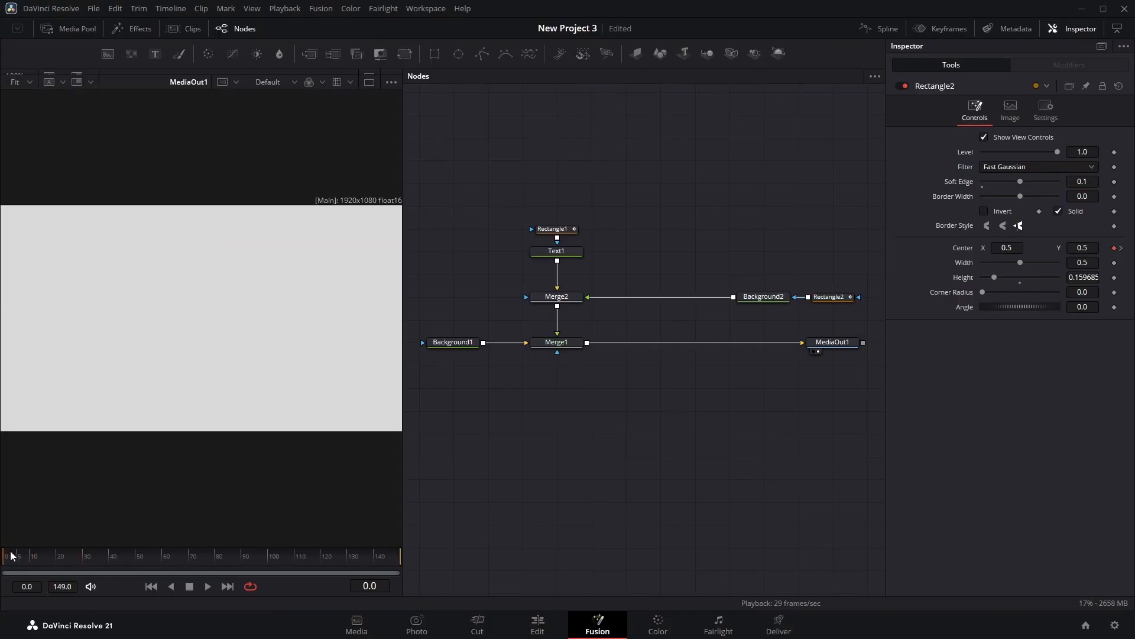
Step: At frame 20, change Background2's colour to purple with Red 0.549019, Green 0.180392 and Blue 0.811764
{"action": "mouse_move", "coordinate": [46, 552]}
{"action": "left_mouse_down"}
{"action": "mouse_move", "coordinate": [137, 562]}
{"action": "mouse_move", "coordinate": [2, 562]}
{"action": "mouse_move", "coordinate": [56, 556]}
{"action": "left_mouse_up"}
{"action": "left_click", "coordinate": [751, 297]}
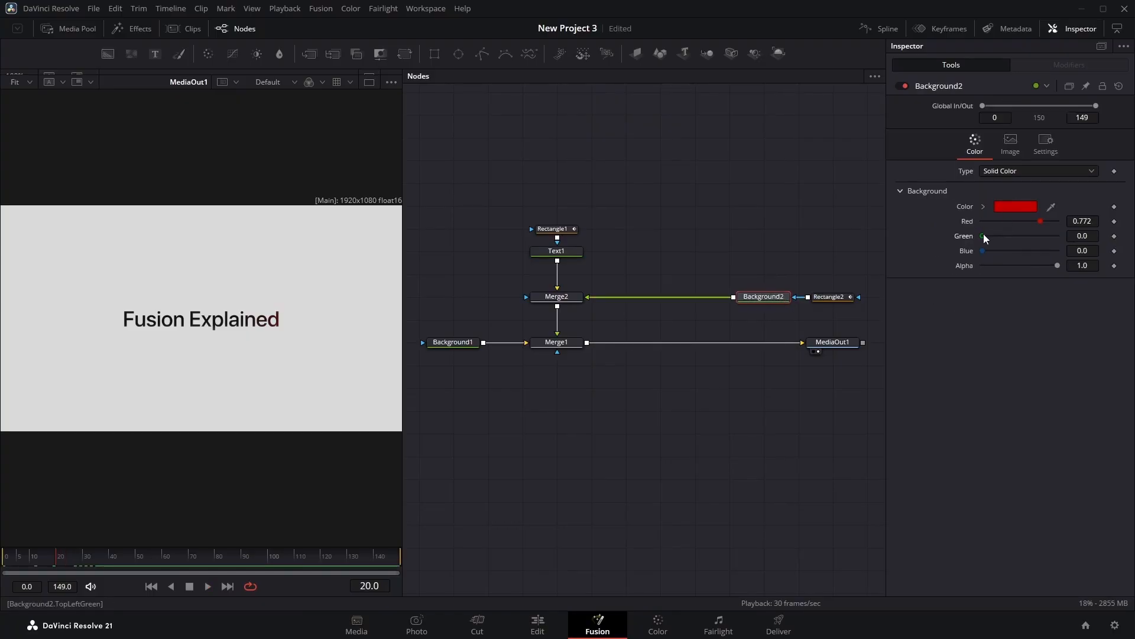
{"action": "left_click_drag", "start_coordinate": [983, 236], "coordinate": [1016, 236]}
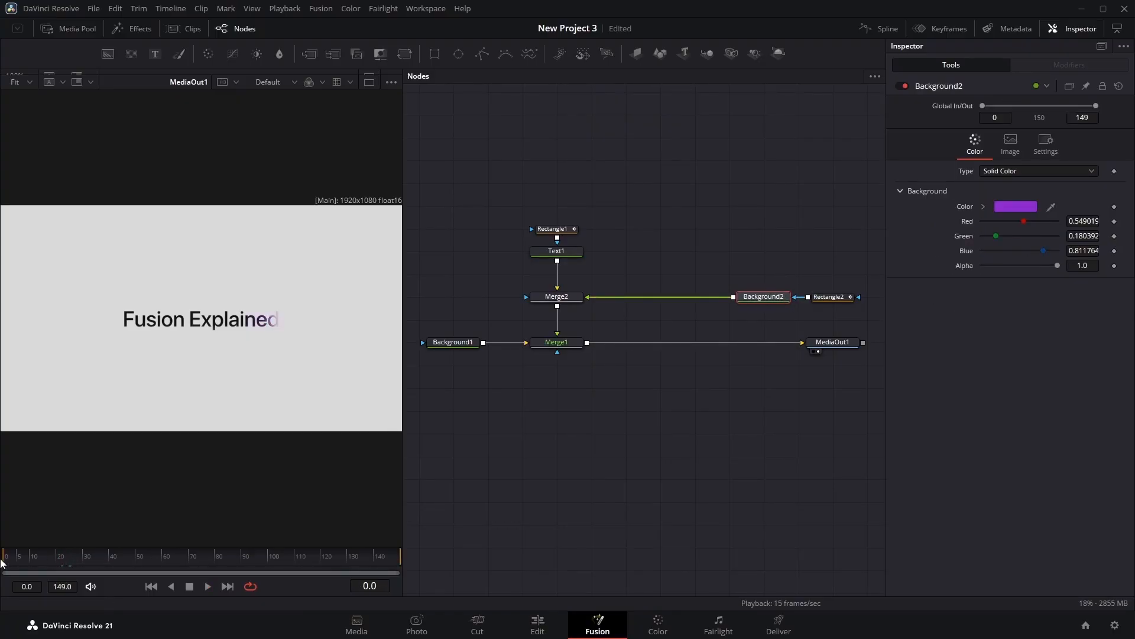
Step: Play the title animation repeatedly from the start to review the soft-edged reveal and purple colour sweep
{"action": "key", "text": "space"}
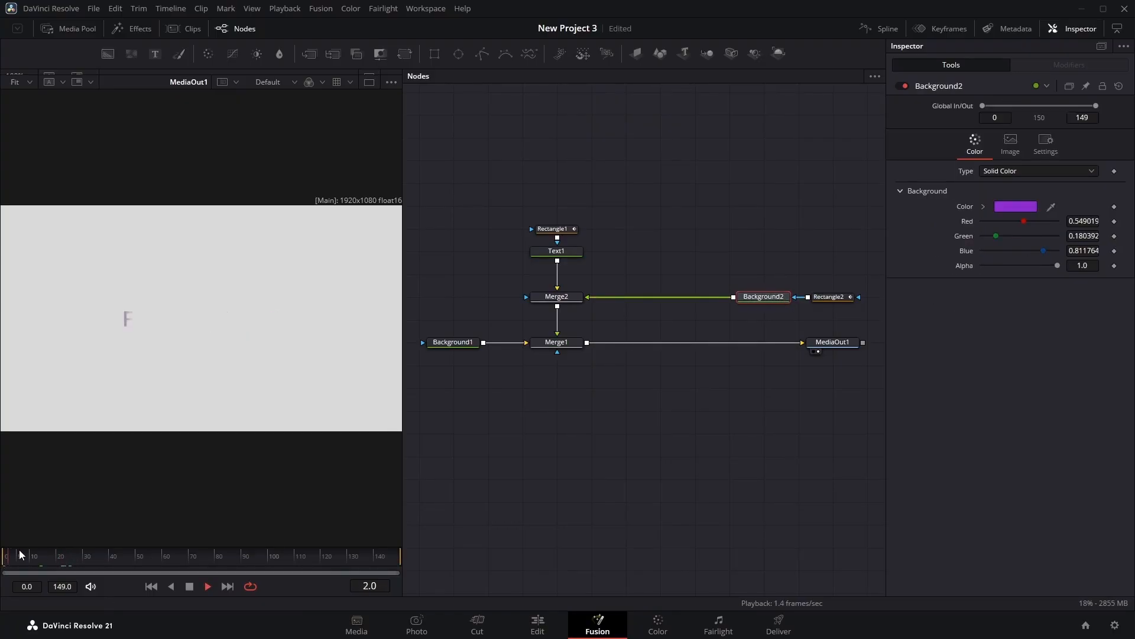
{"action": "key", "text": "space"}
{"action": "left_click_drag", "start_coordinate": [91, 555], "coordinate": [2, 559]}
{"action": "key", "text": "space"}
{"action": "key", "text": "space"}
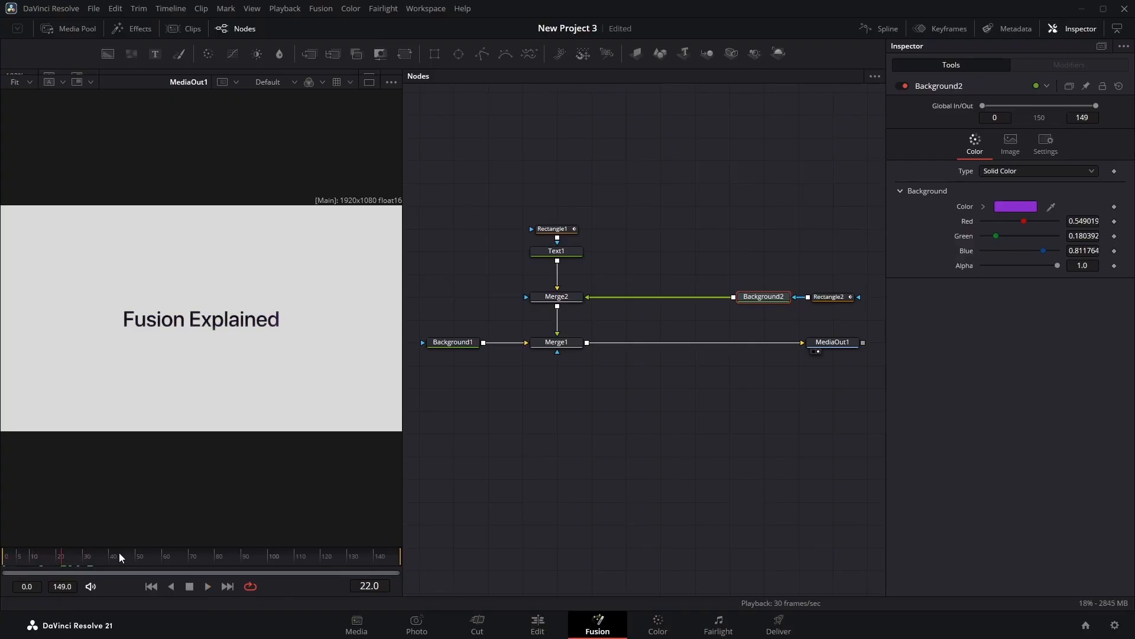
{"action": "left_click_drag", "start_coordinate": [119, 553], "coordinate": [11, 560]}
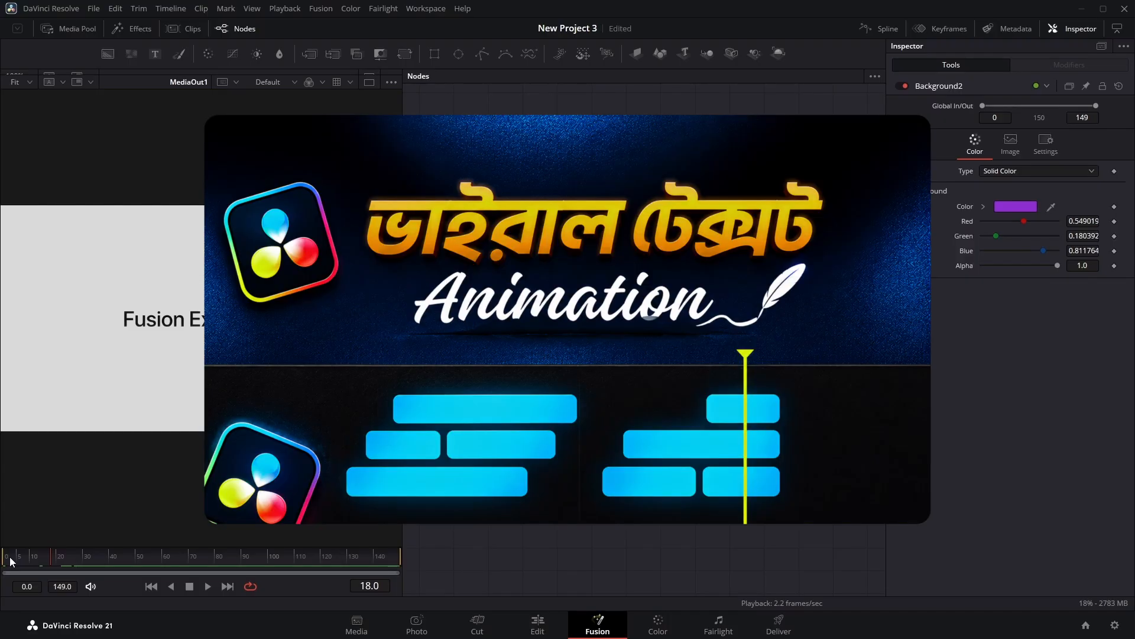
{"action": "key", "text": "space"}
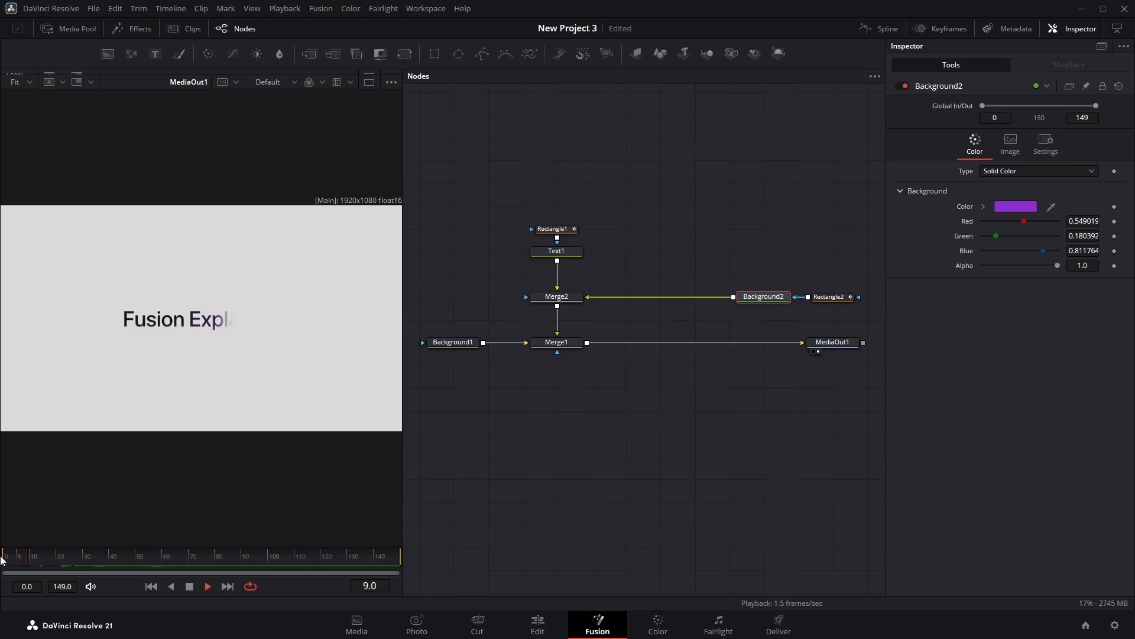
{"action": "key", "text": "space"}
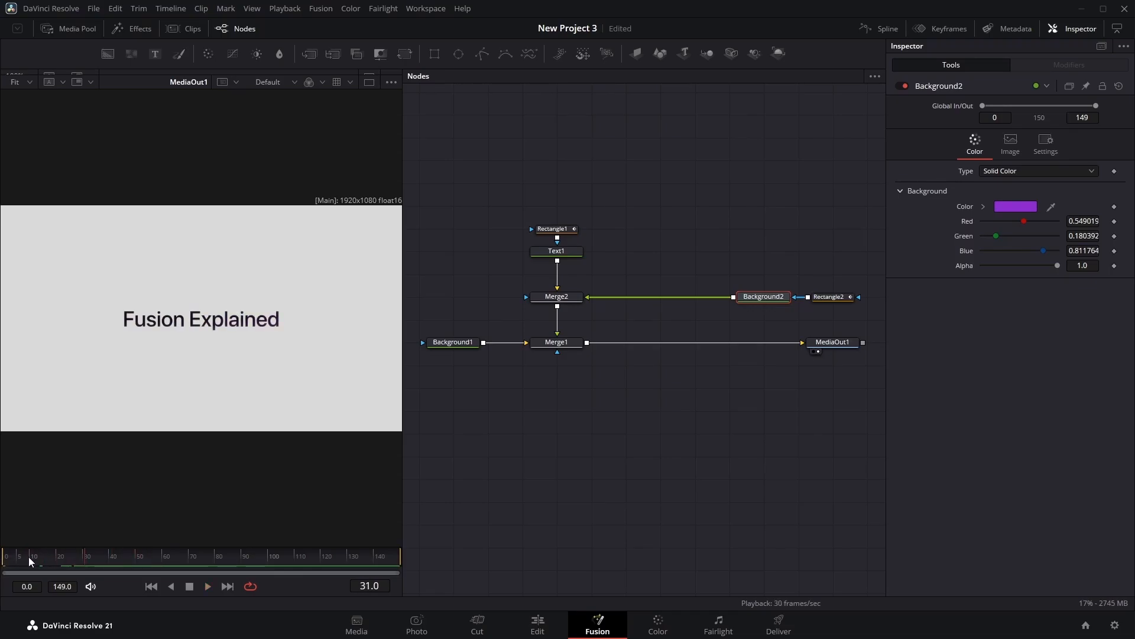